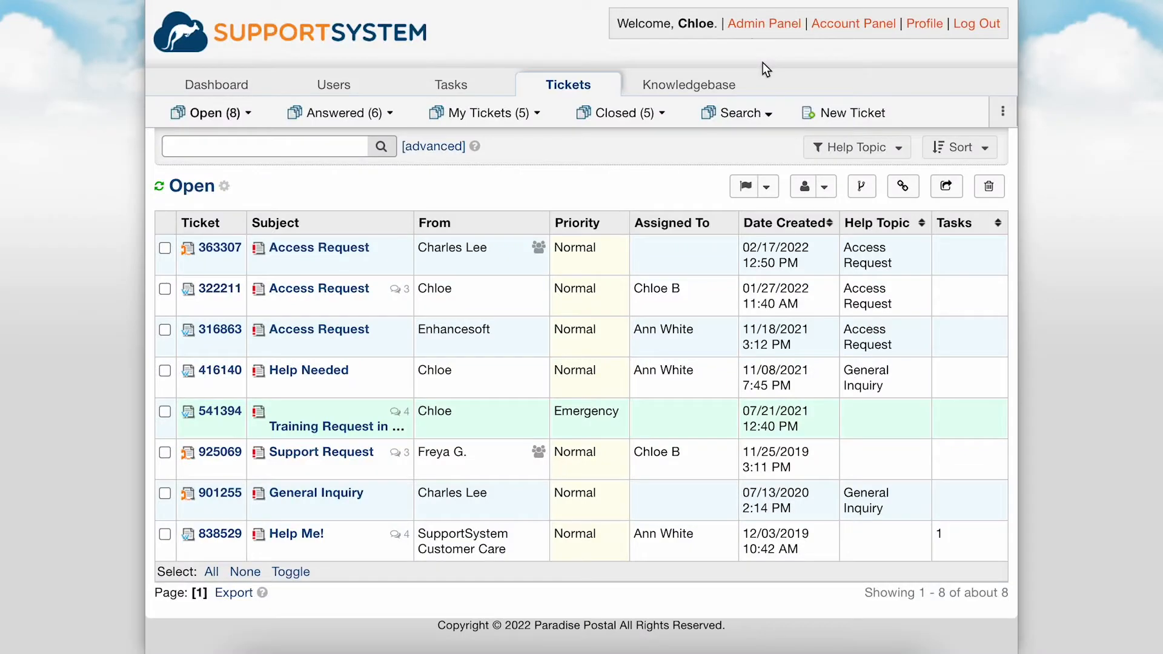
- Switch to the Admin Panel and open its help desk management area for help topics
{"action": "left_click", "coordinate": [749, 33]}
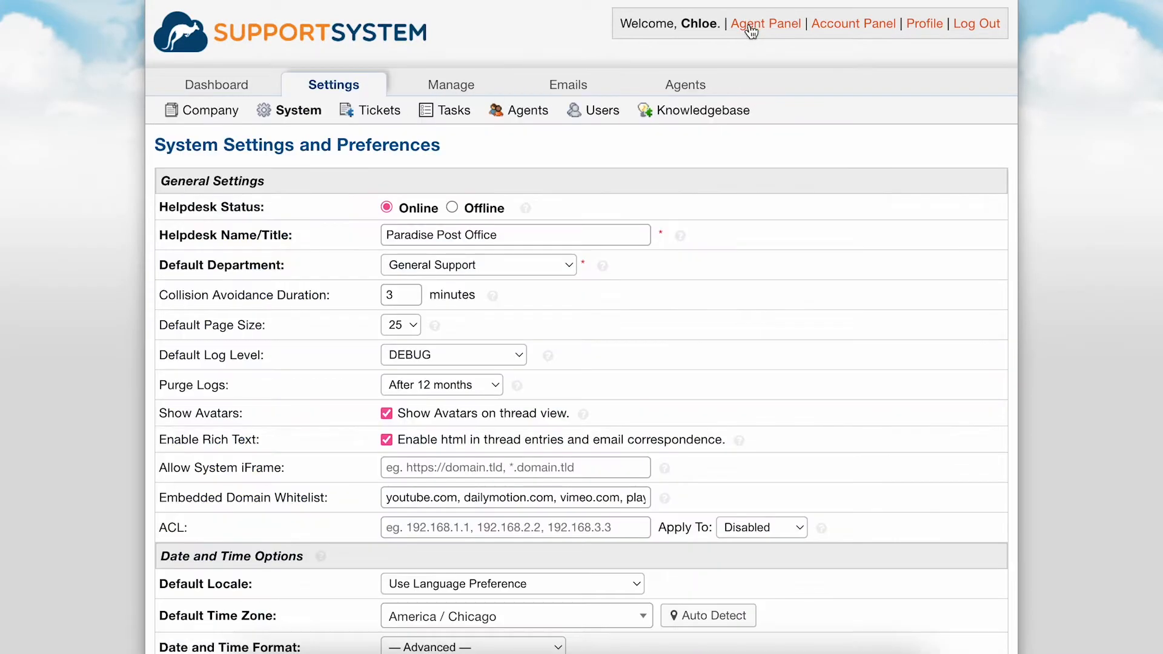
{"action": "left_click", "coordinate": [470, 86]}
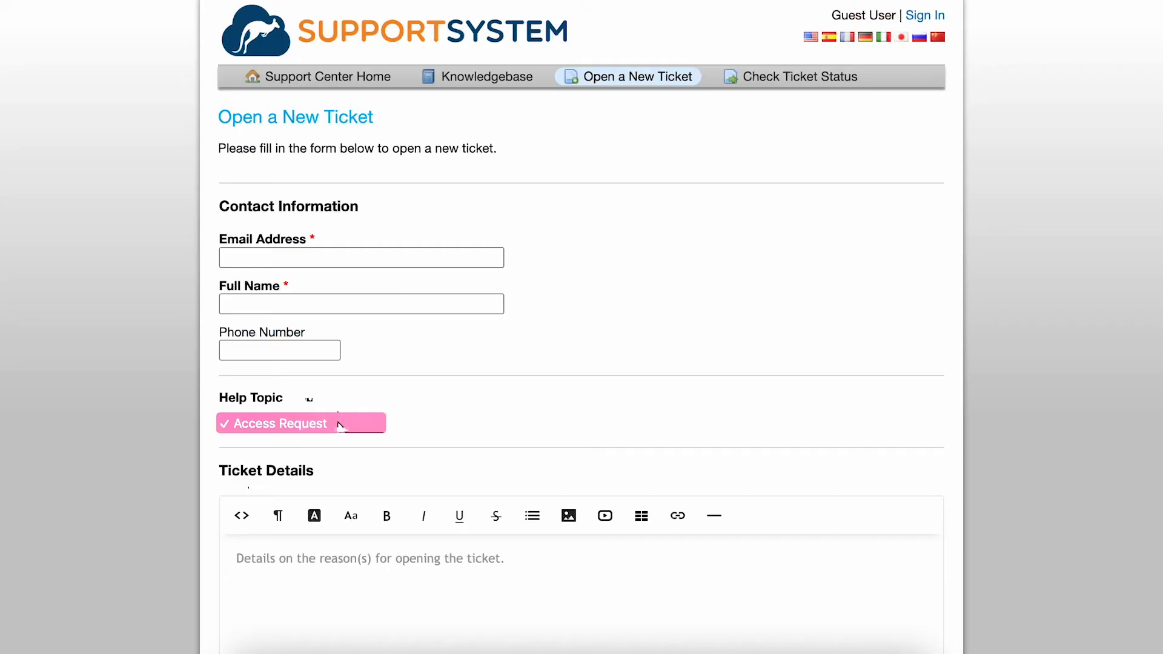
- Examine the help topic choices offered on the client's new ticket form and on the agent's new ticket form
{"action": "left_click", "coordinate": [337, 422]}
{"action": "left_click", "coordinate": [343, 449]}
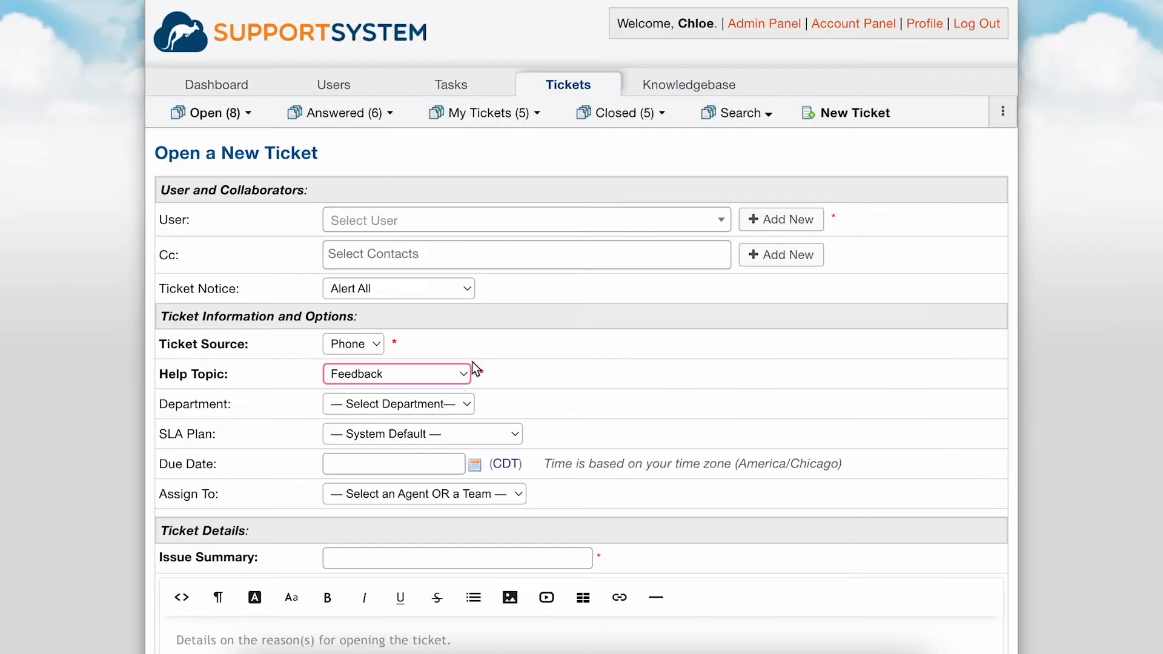
{"action": "left_click", "coordinate": [463, 374]}
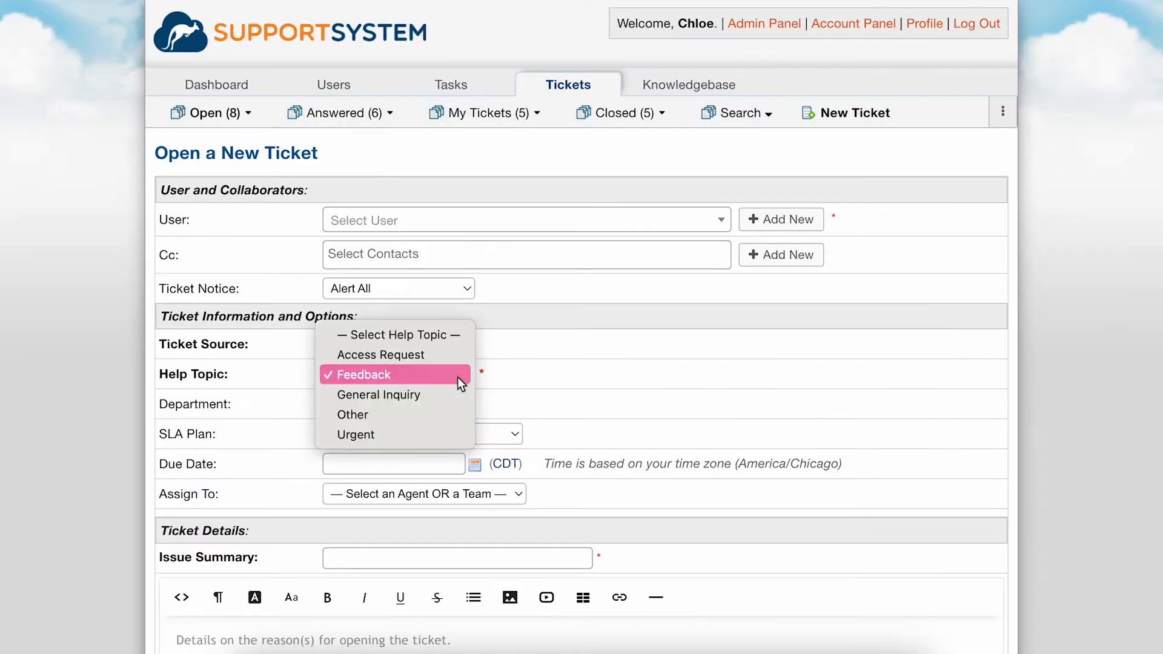
{"action": "left_click", "coordinate": [459, 357]}
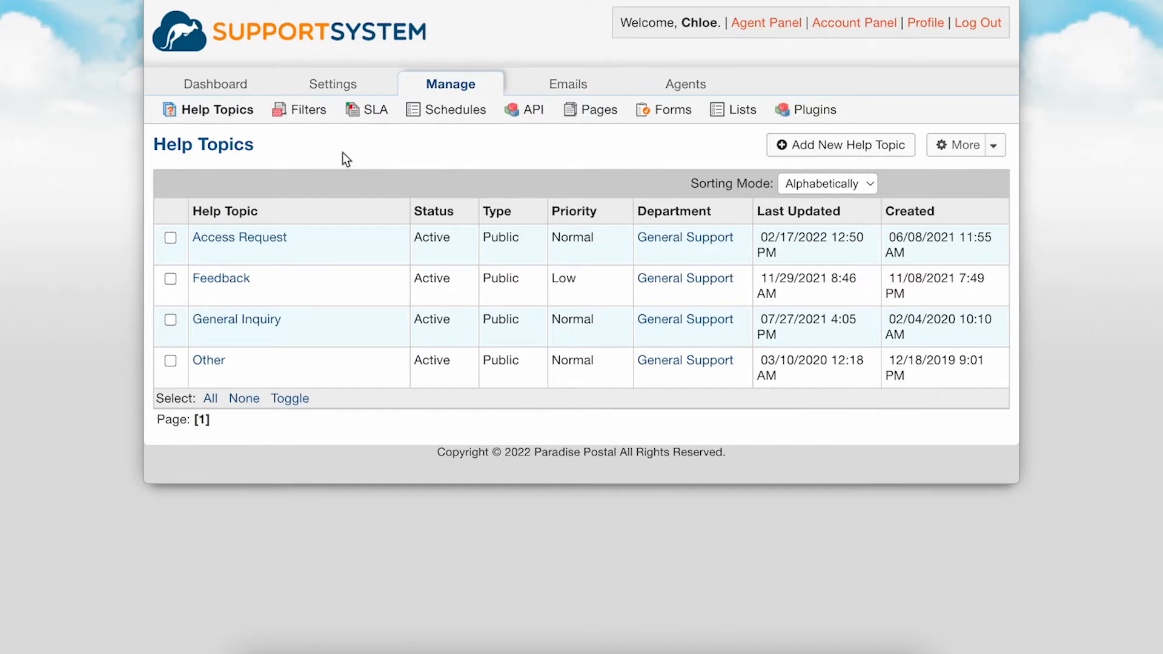
- Start a new public help topic named Urgent with Active status and Top-Level Topic as its parent
{"action": "left_click", "coordinate": [788, 154]}
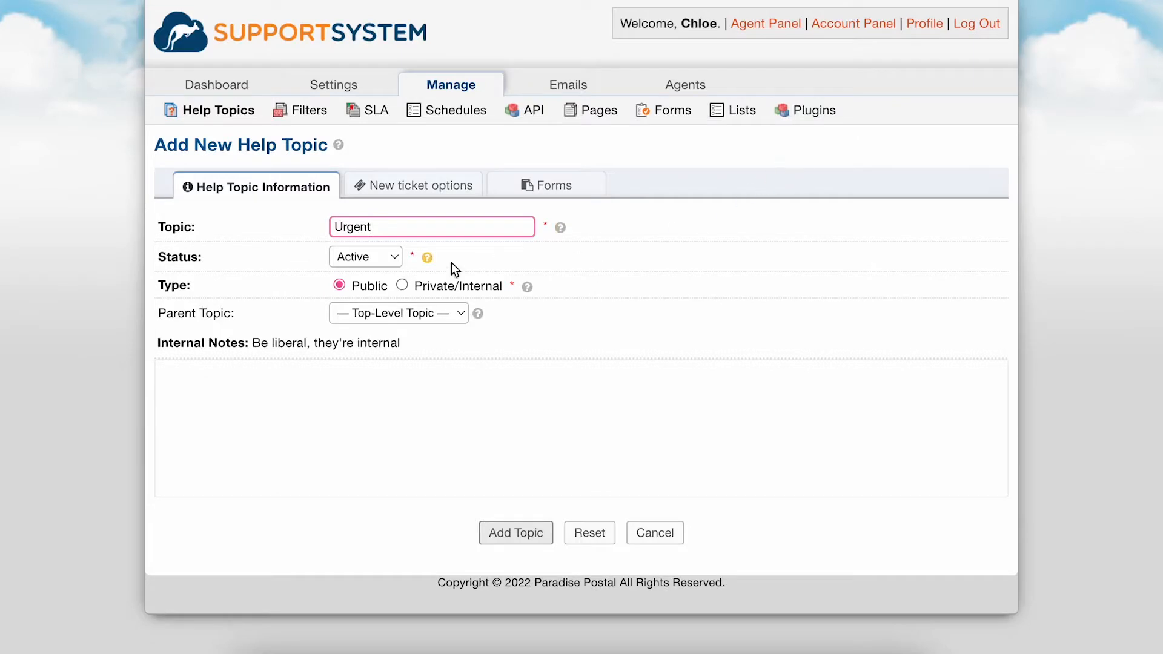
{"action": "left_click", "coordinate": [397, 256]}
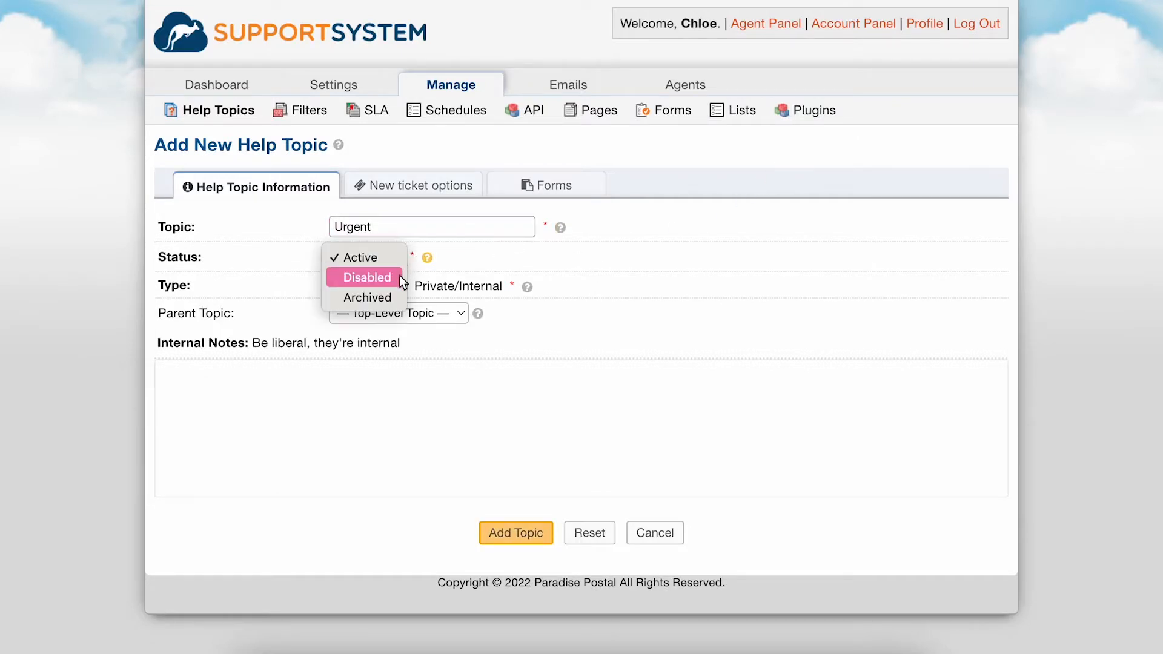
{"action": "left_click", "coordinate": [412, 273]}
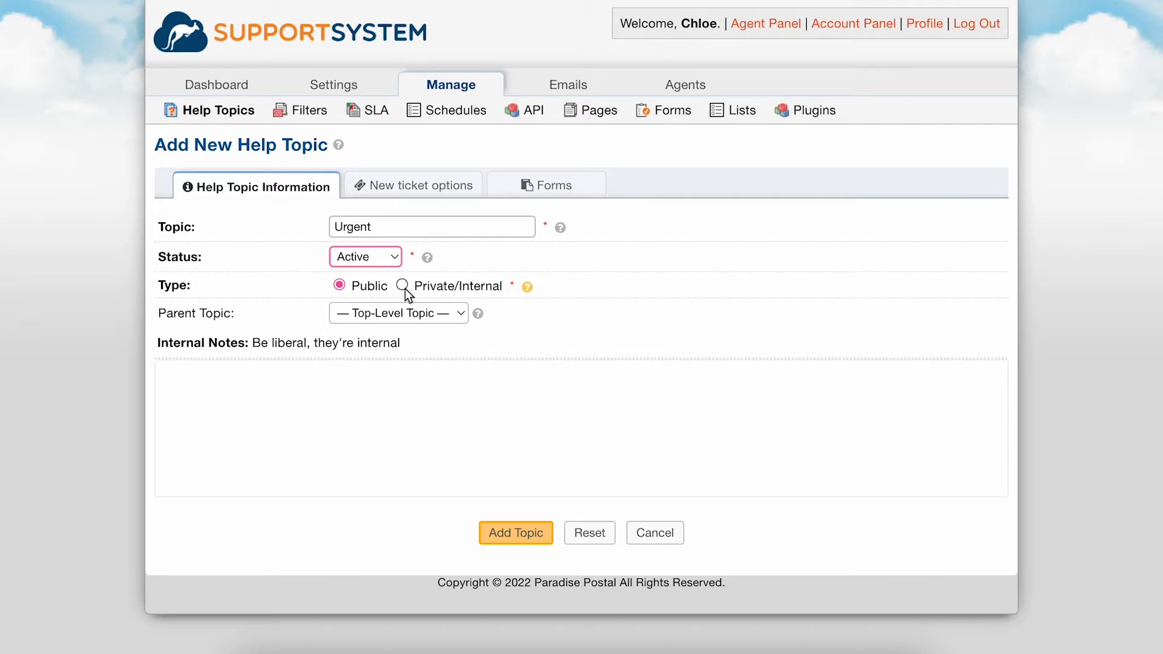
{"action": "left_click", "coordinate": [418, 312]}
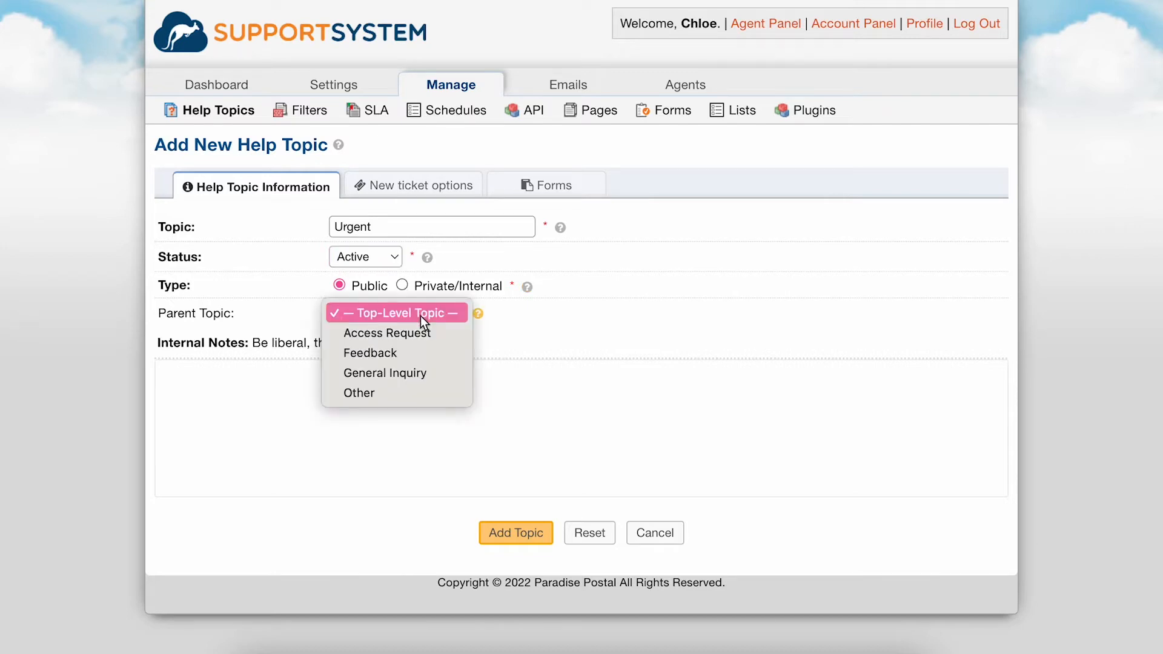
{"action": "left_click", "coordinate": [512, 328]}
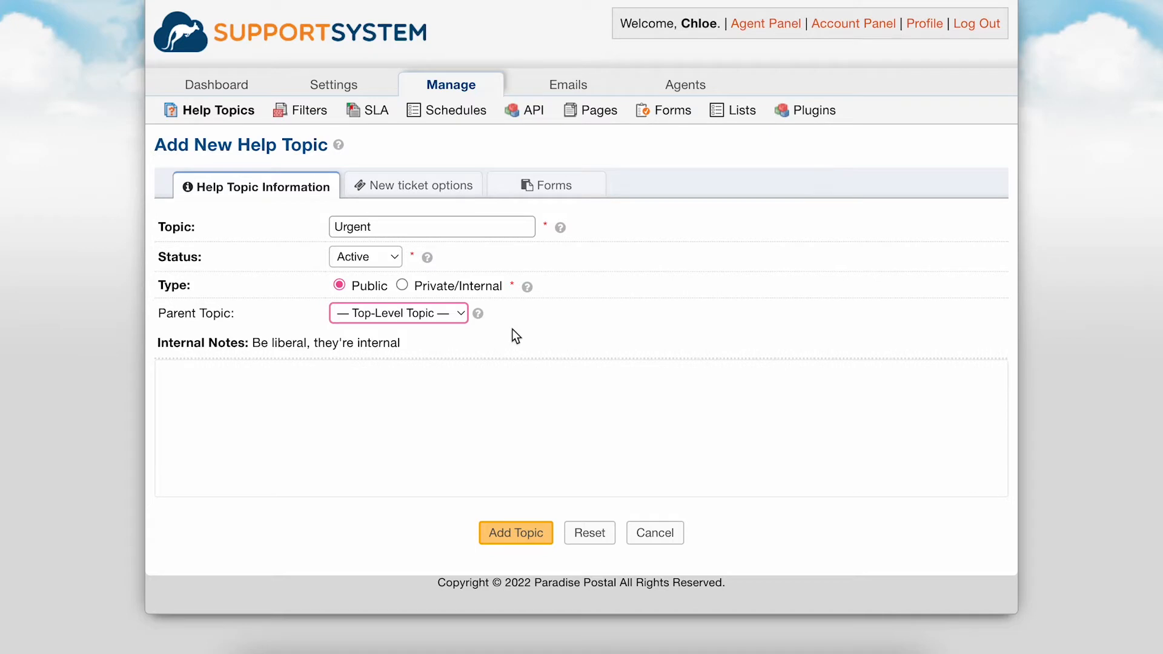
- Review the Urgent topic's new ticket options, including the site's Thank You page, and disable the new ticket auto-response
{"action": "left_click", "coordinate": [455, 192]}
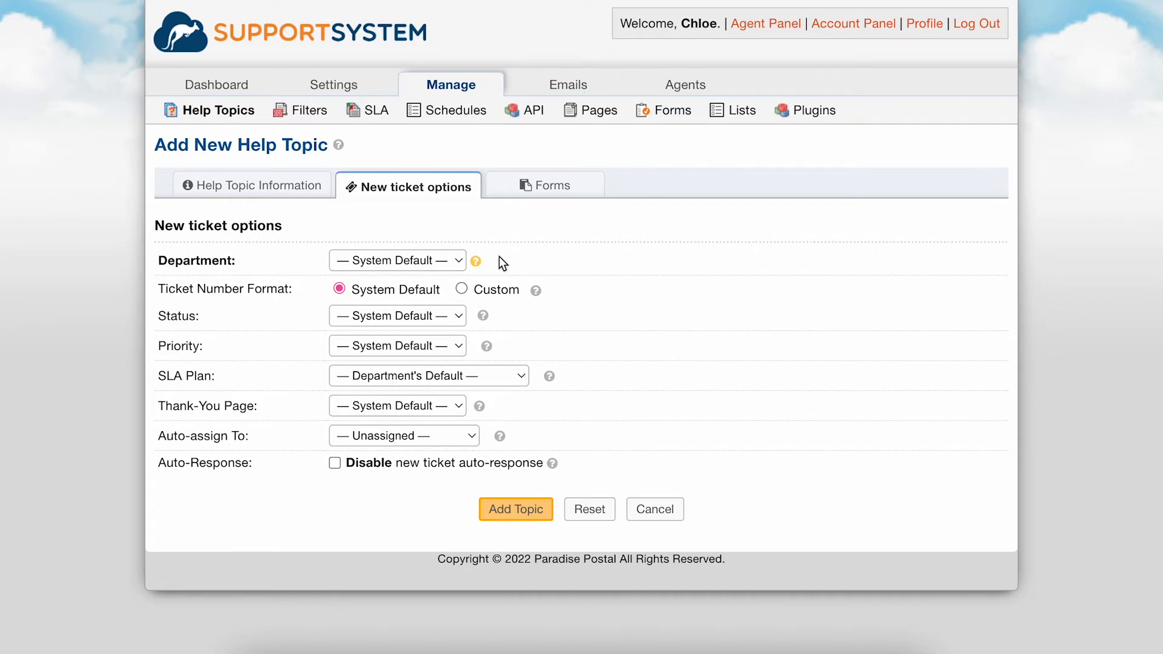
{"action": "left_click", "coordinate": [461, 263]}
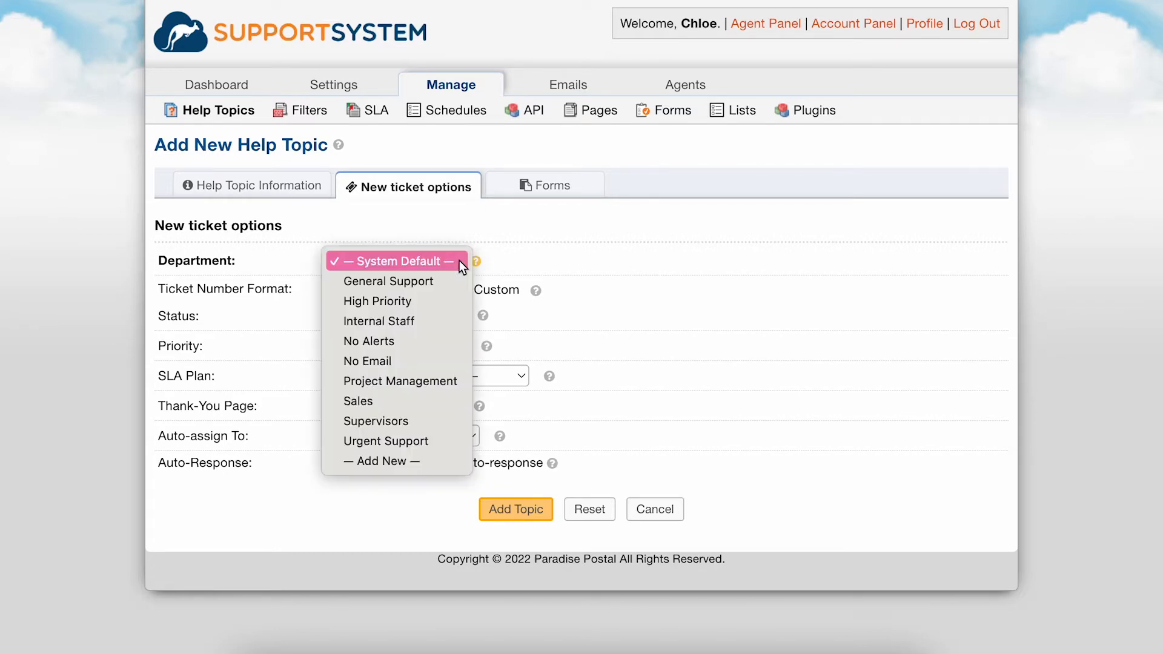
{"action": "left_click", "coordinate": [459, 260]}
{"action": "left_click", "coordinate": [449, 318]}
{"action": "left_click", "coordinate": [476, 345]}
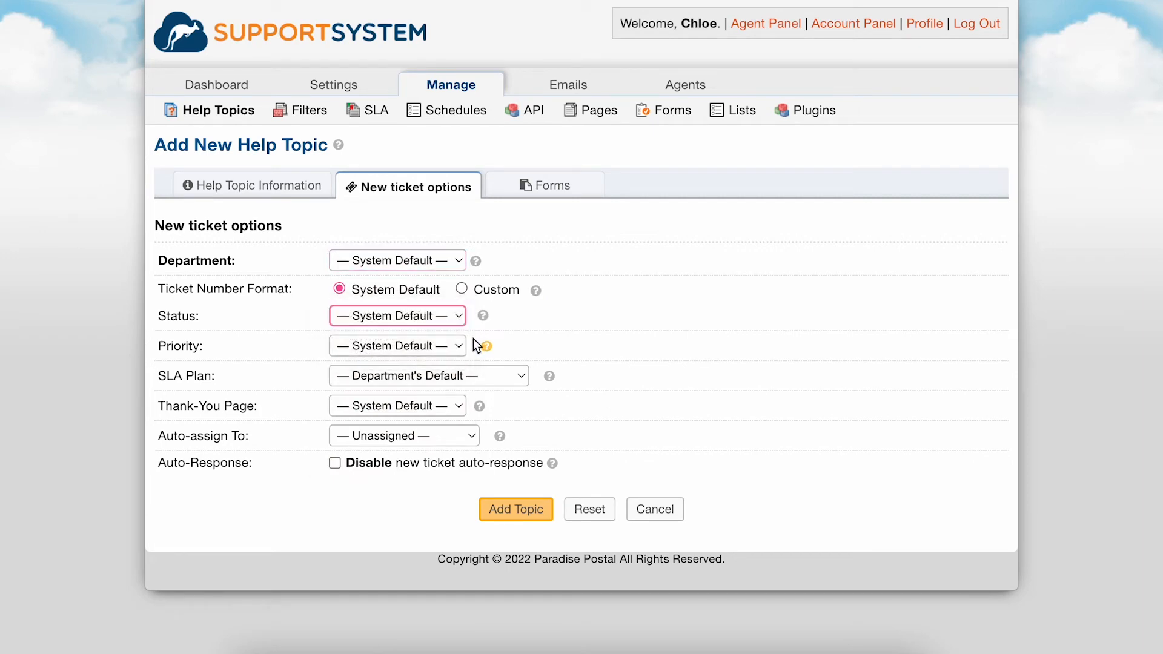
{"action": "left_click", "coordinate": [449, 406]}
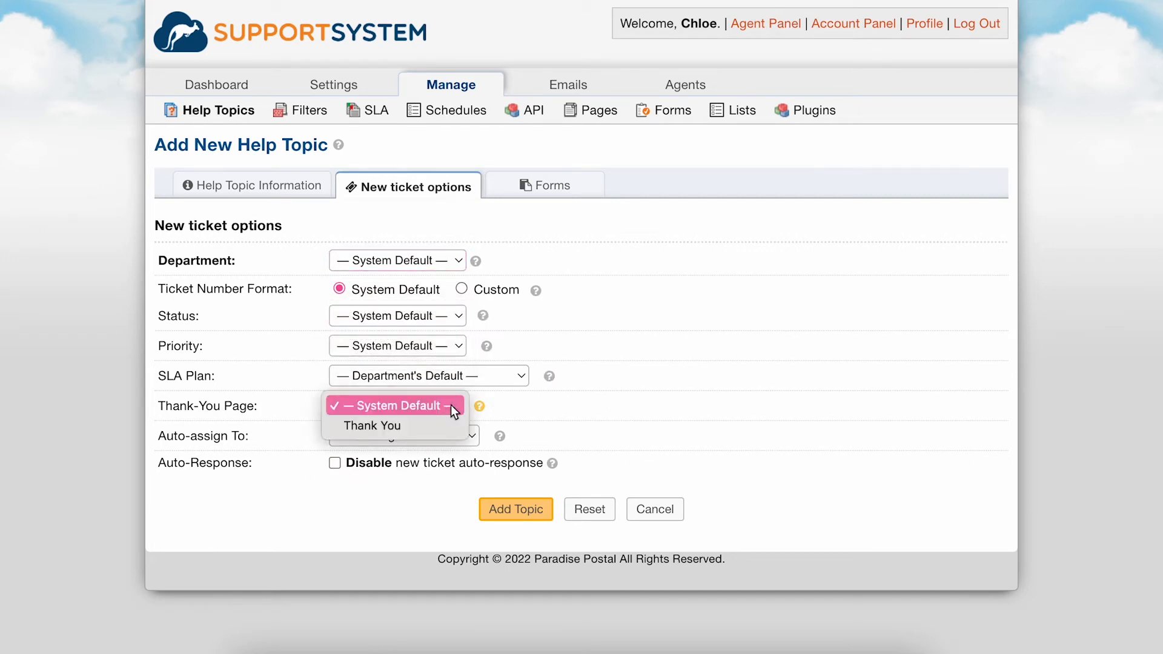
{"action": "left_click", "coordinate": [492, 404]}
{"action": "left_click", "coordinate": [454, 446]}
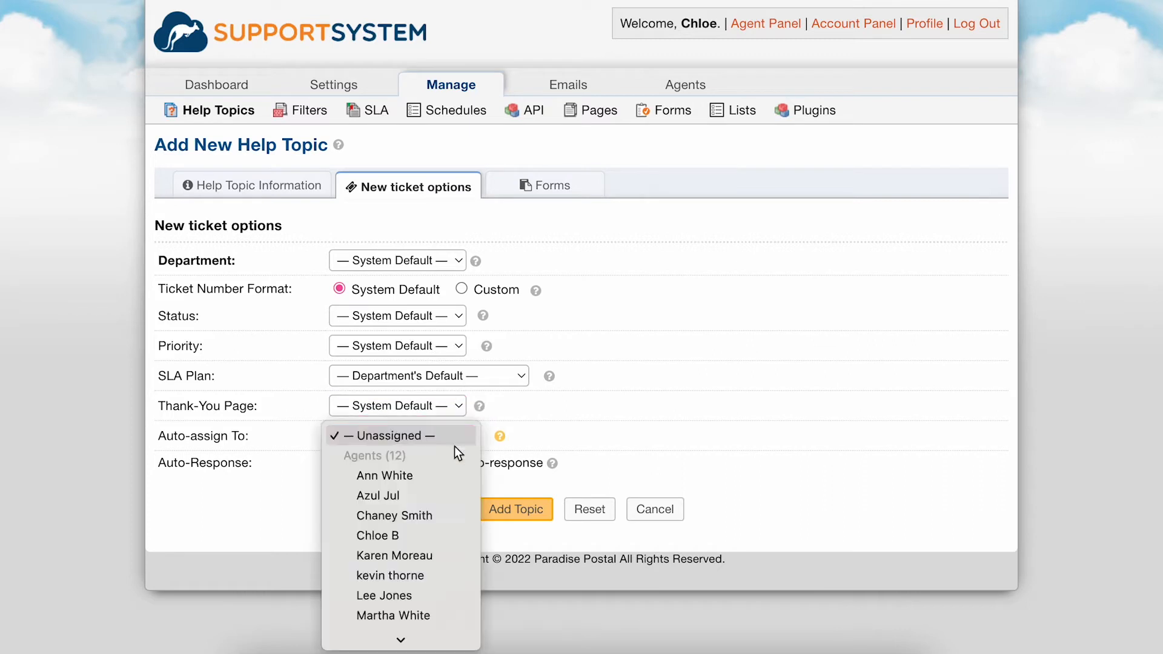
{"action": "left_click", "coordinate": [526, 423]}
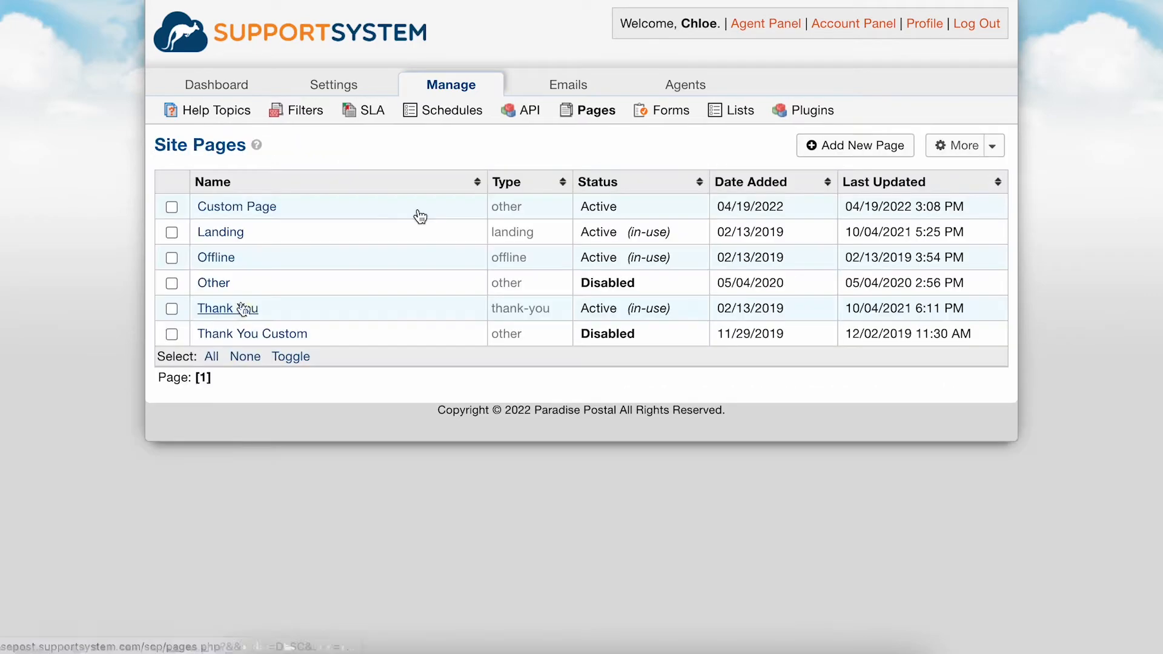
{"action": "left_click", "coordinate": [236, 308]}
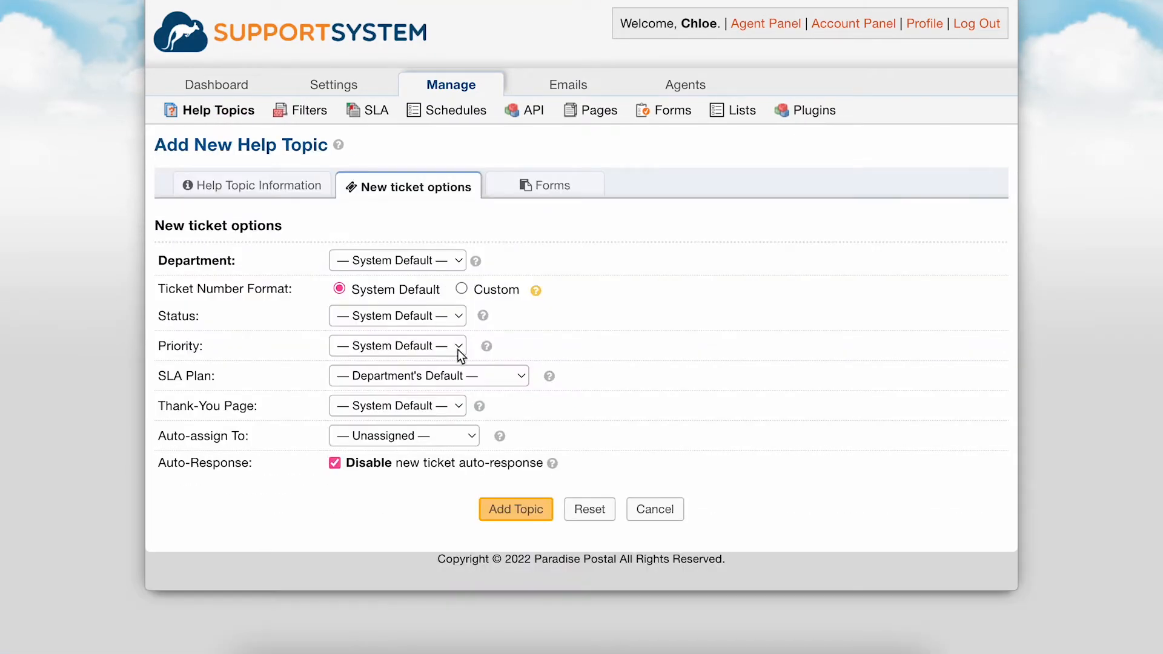
- Attach the Urgent Issues custom form to the new help topic
{"action": "left_click", "coordinate": [545, 185]}
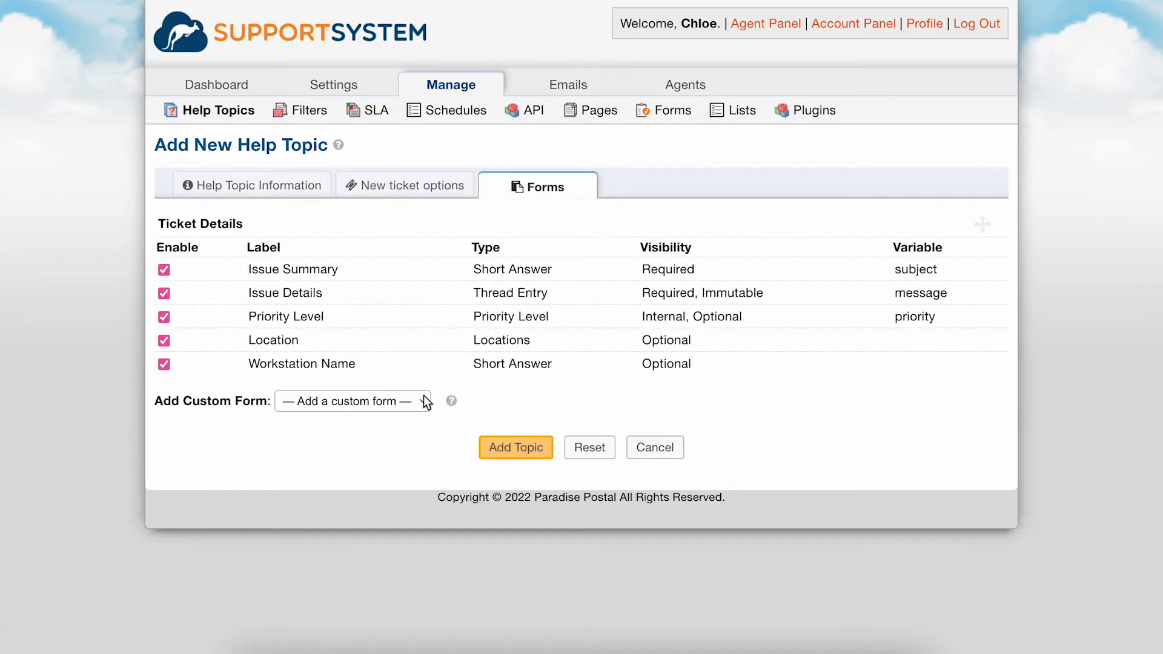
{"action": "left_click", "coordinate": [164, 340]}
{"action": "left_click", "coordinate": [298, 407]}
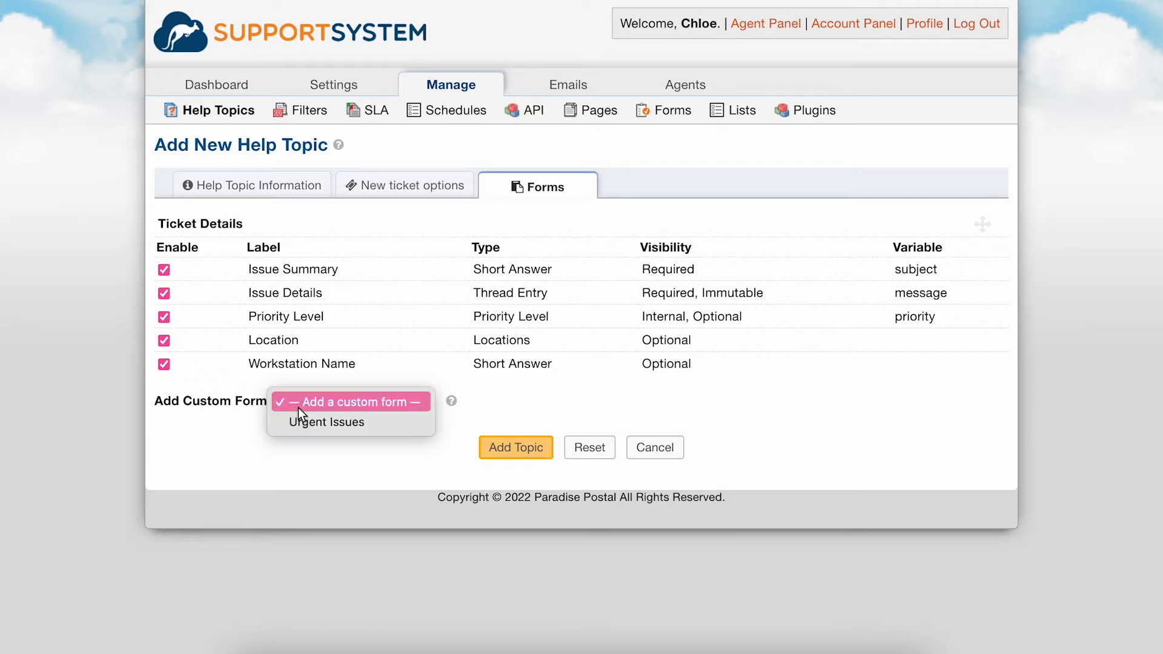
{"action": "left_click", "coordinate": [330, 427]}
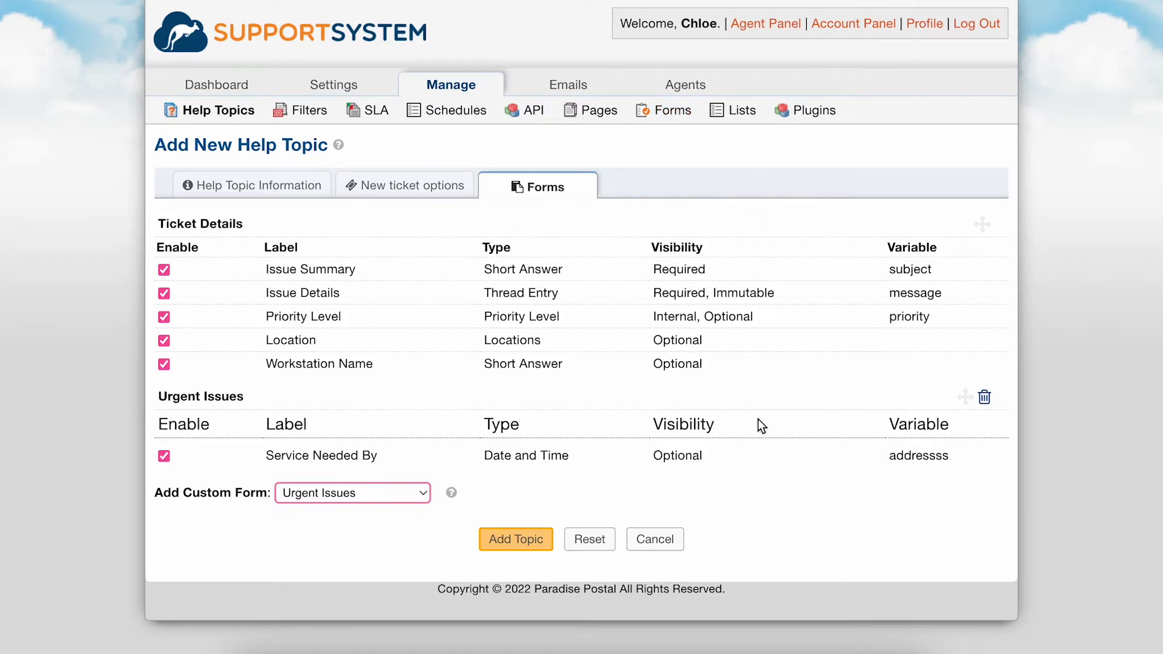
{"action": "left_click", "coordinate": [388, 500]}
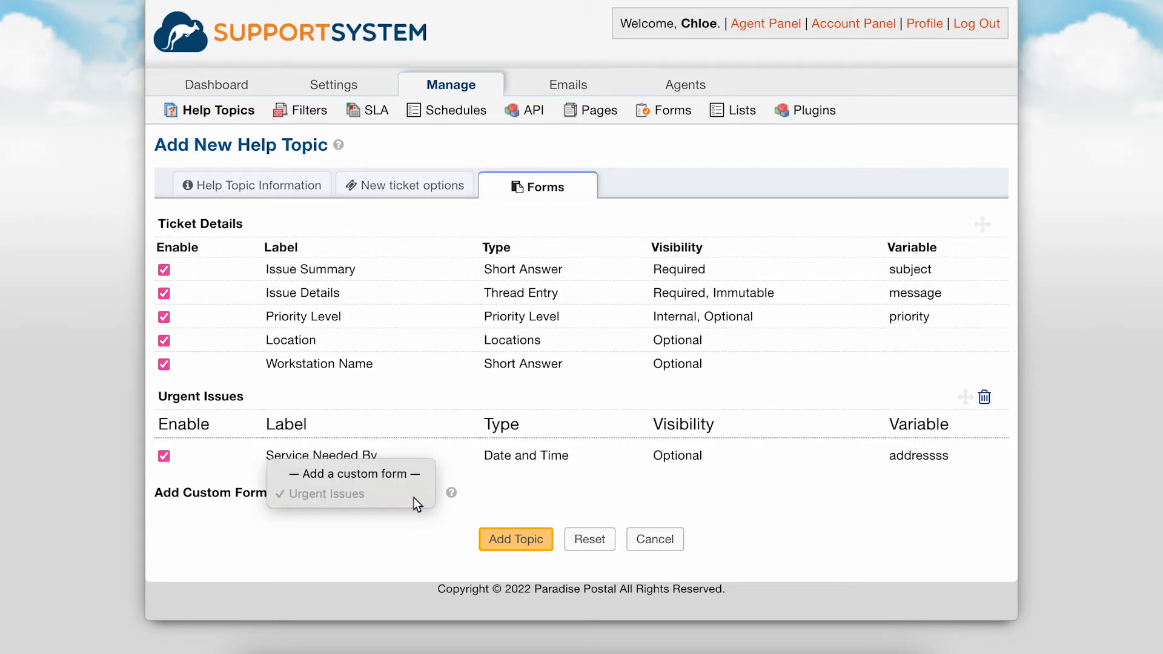
{"action": "left_click", "coordinate": [413, 498]}
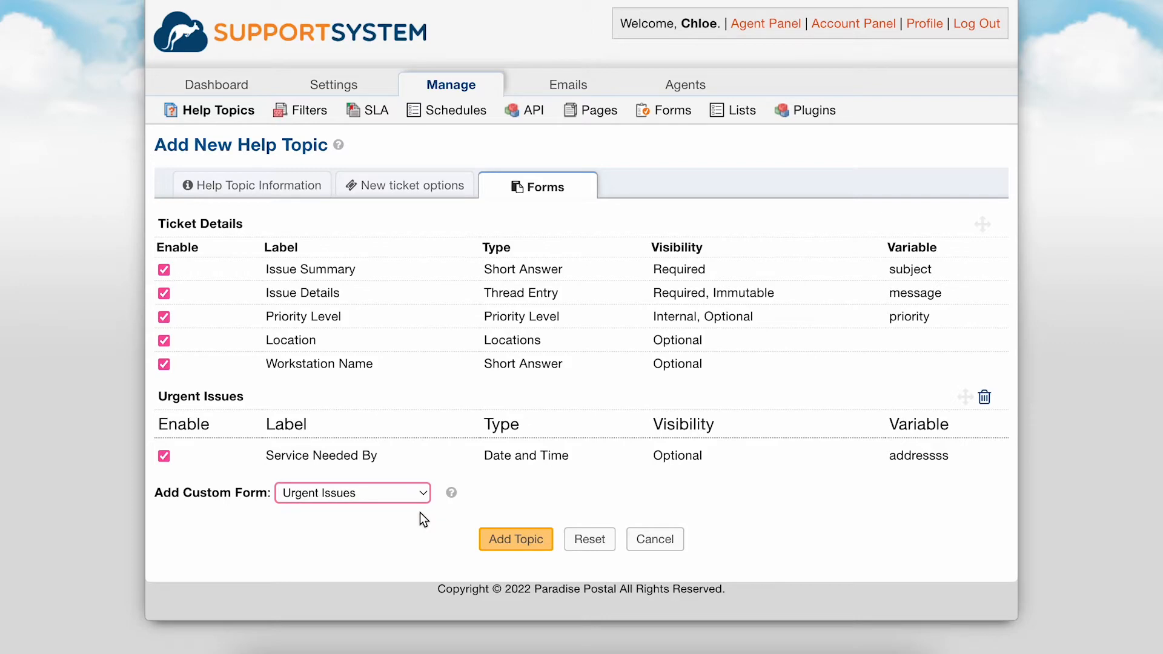
- Move the Urgent Issues form above Ticket Details and add the help topic
{"action": "left_click_drag", "start_coordinate": [962, 403], "coordinate": [972, 229]}
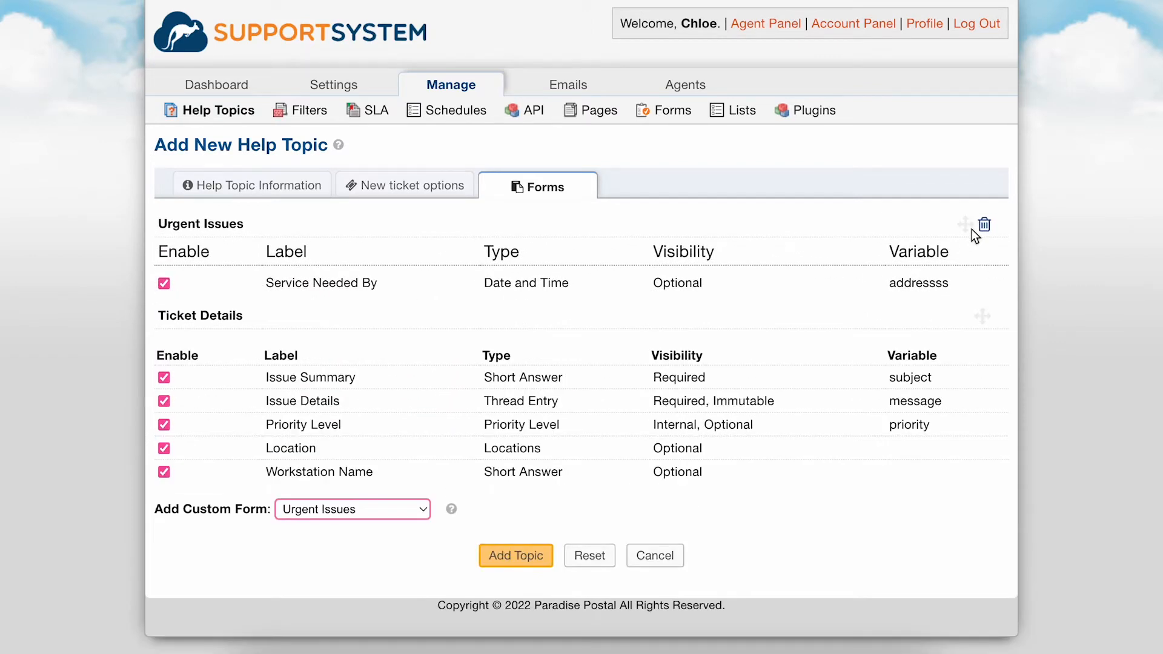
{"action": "left_click", "coordinate": [516, 556]}
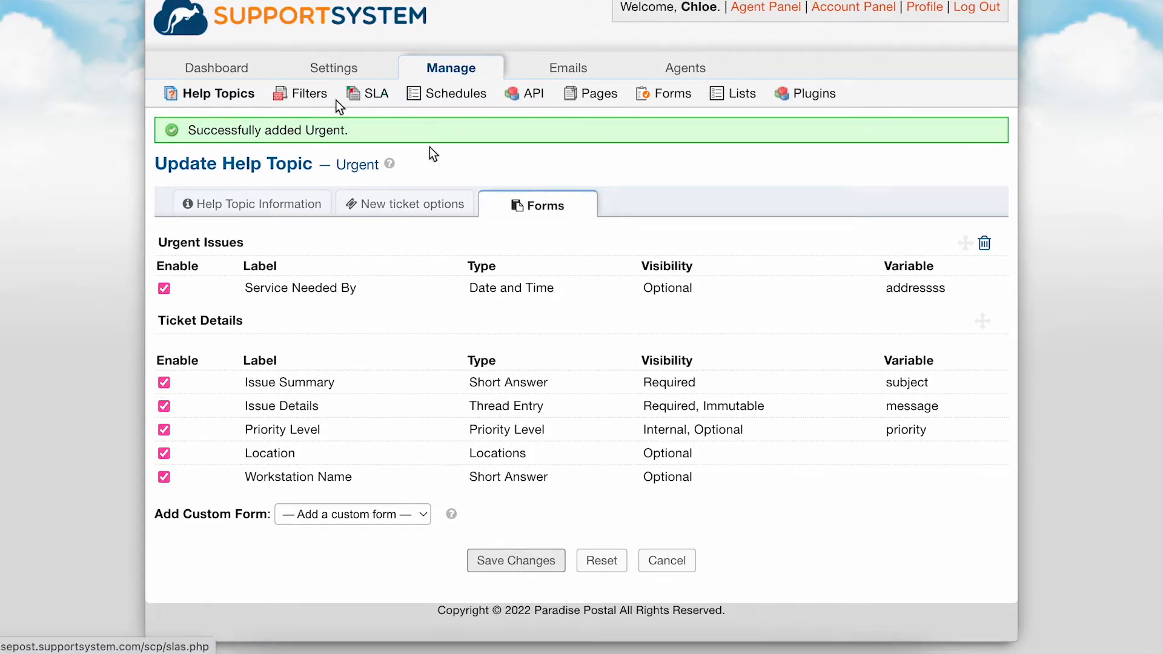
- Start a new ticket filter named "Assign to" followed by the agent's first name, with execution order 1
{"action": "left_click", "coordinate": [311, 92]}
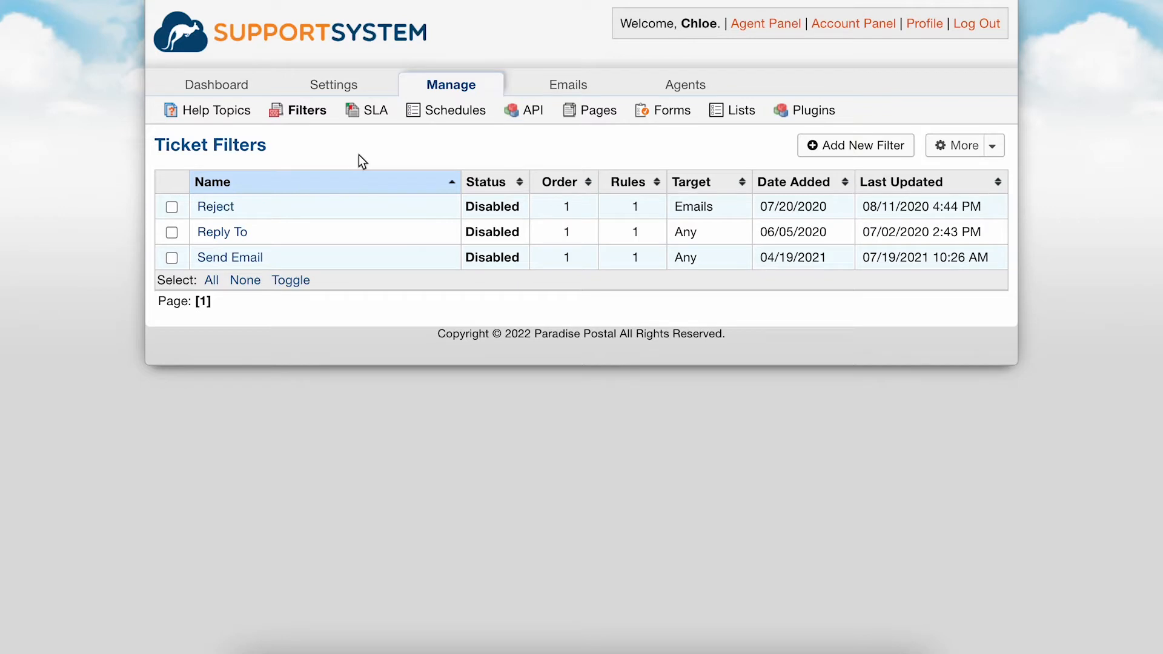
{"action": "left_click", "coordinate": [852, 144]}
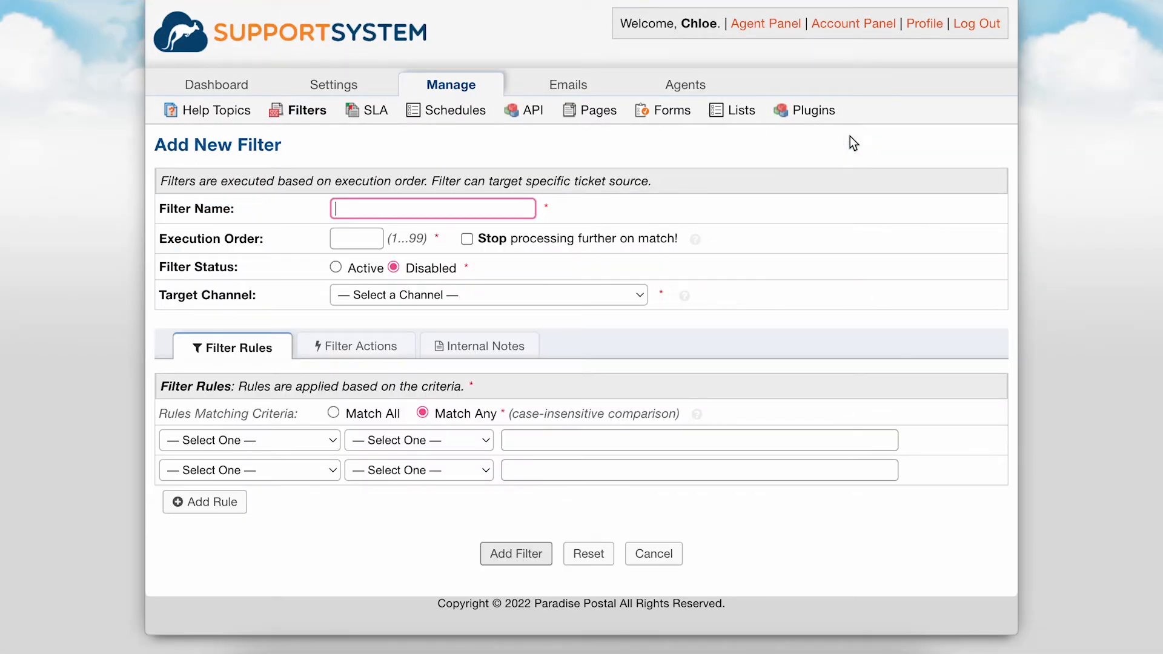
{"action": "type", "text": "Assign to Jane"}
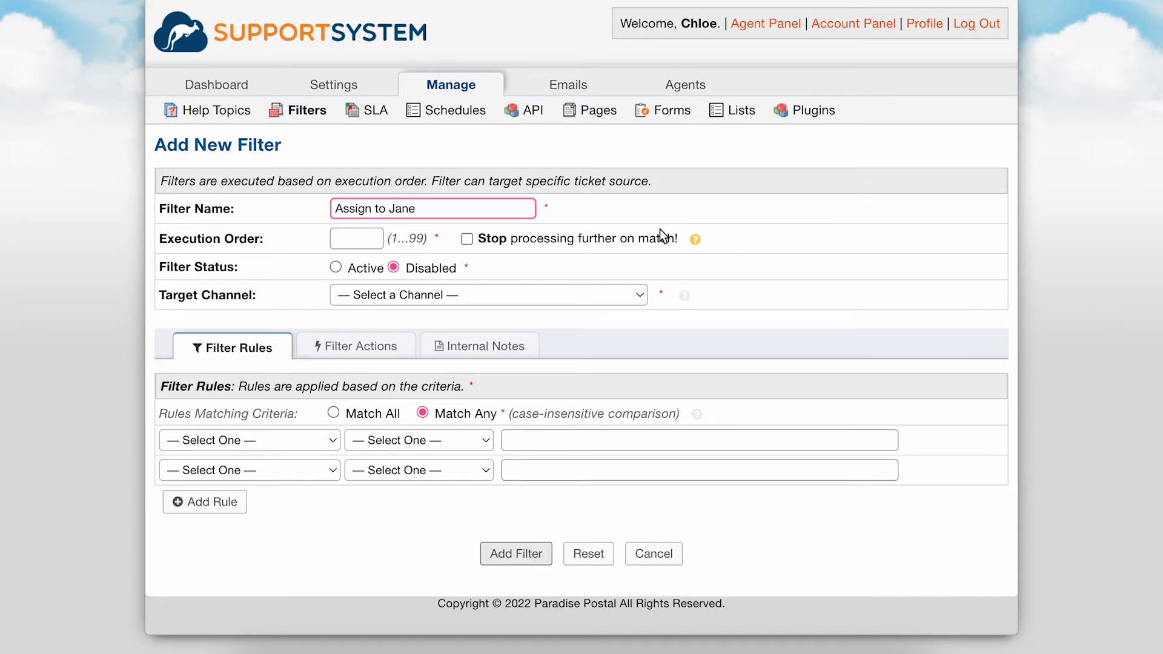
{"action": "left_click", "coordinate": [370, 233]}
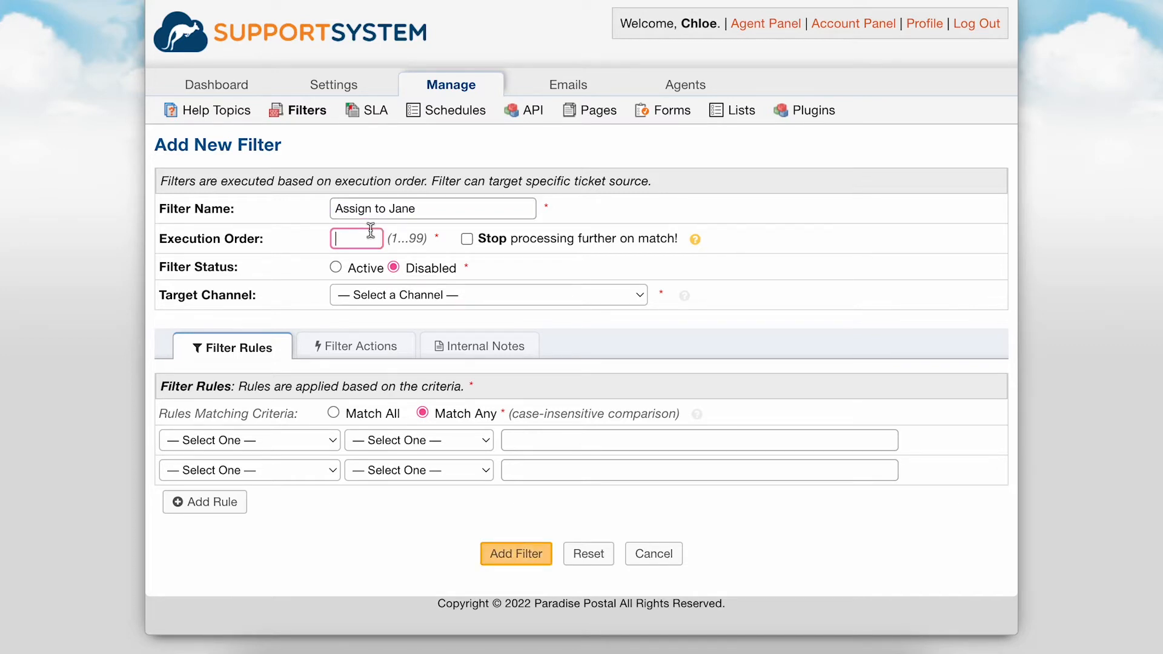
{"action": "type", "text": "1"}
- Set the new filter's status to Active and its target channel to Any
{"action": "left_click", "coordinate": [336, 268]}
{"action": "left_click", "coordinate": [336, 268]}
{"action": "left_click", "coordinate": [378, 296]}
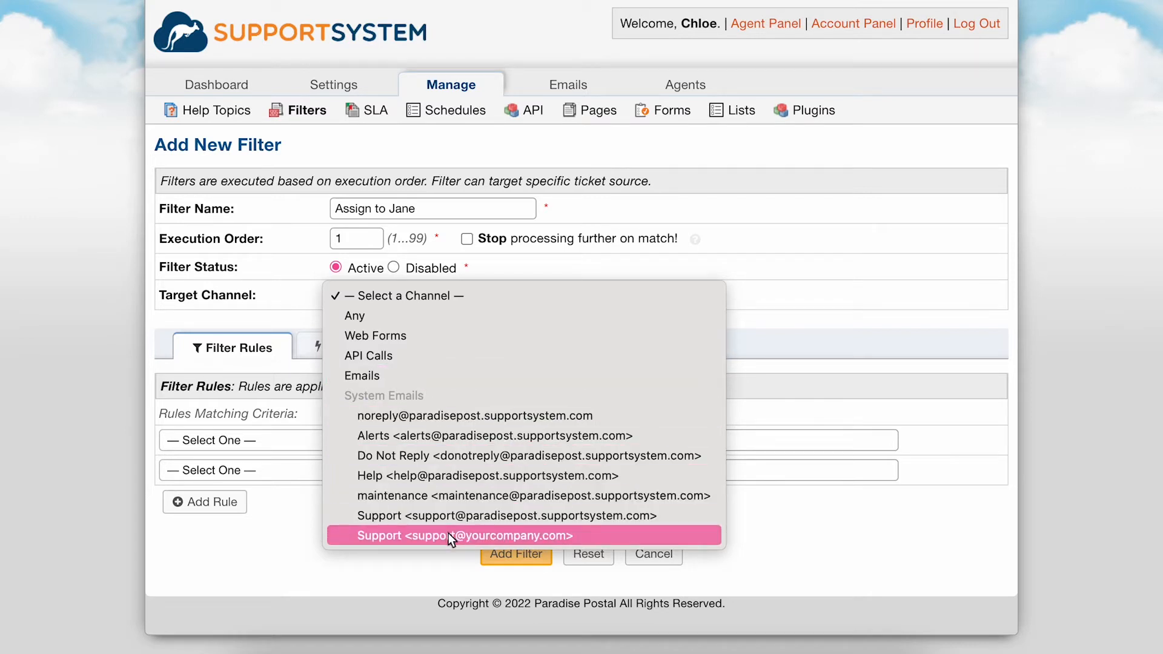
{"action": "left_click", "coordinate": [452, 319]}
{"action": "left_click", "coordinate": [452, 321]}
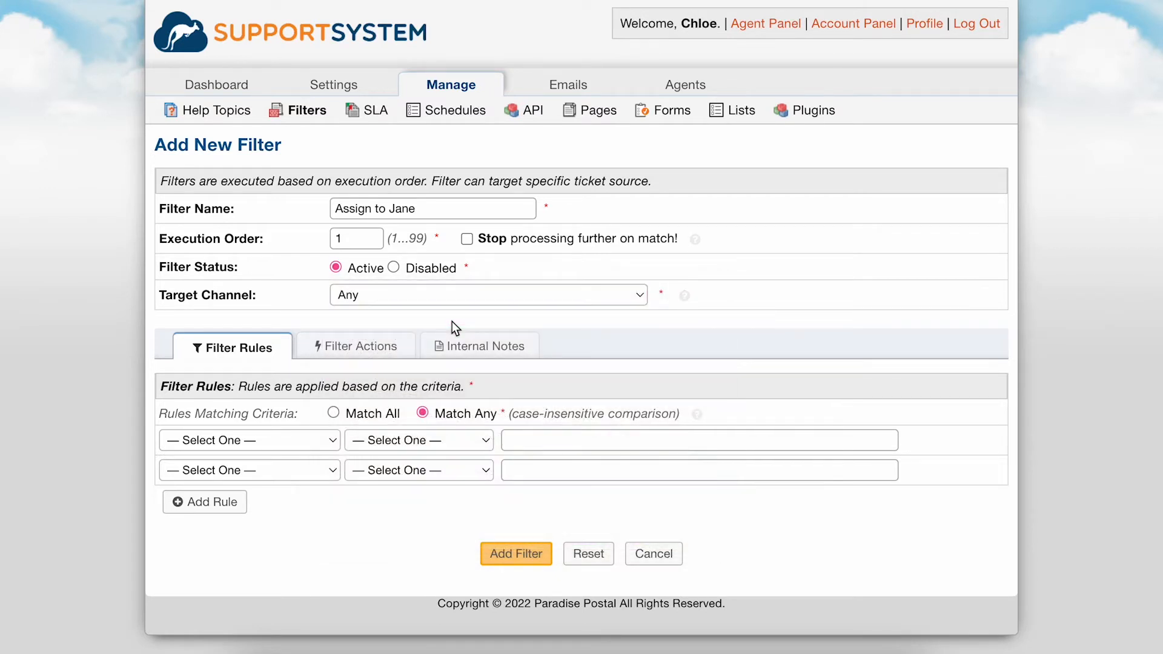
- Set the first filter rule to check User / Email Address
{"action": "left_click", "coordinate": [304, 441]}
{"action": "scroll", "coordinate": [305, 441], "scroll_direction": "down", "scroll_amount": 4}
{"action": "scroll", "coordinate": [304, 441], "scroll_direction": "down", "scroll_amount": 10}
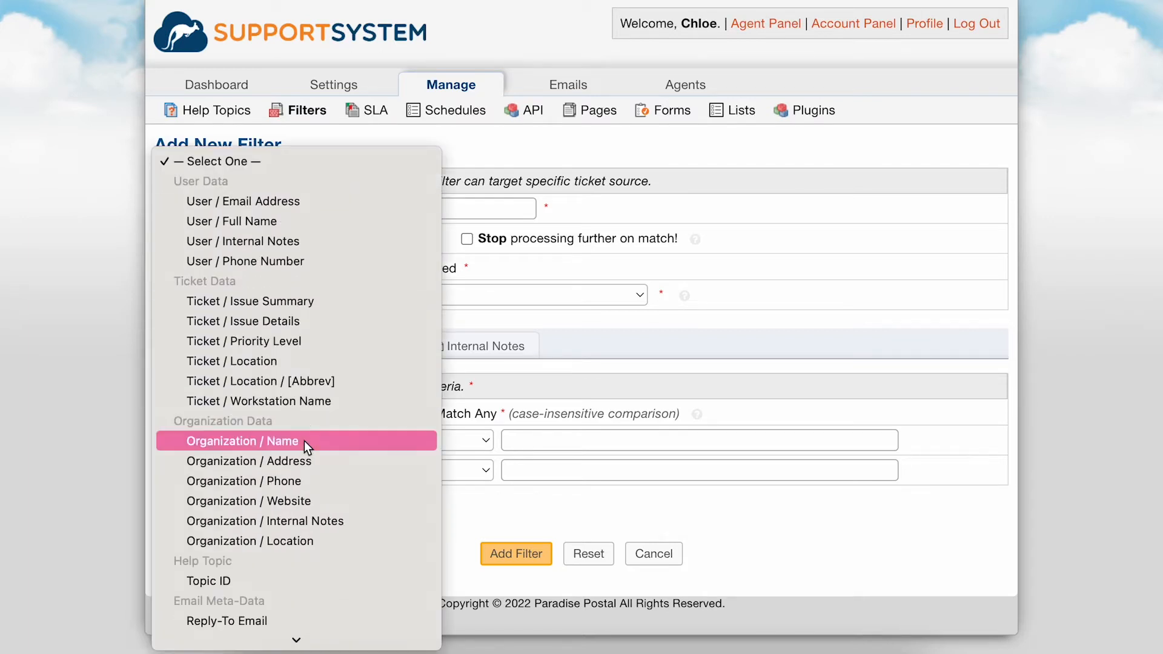
{"action": "scroll", "coordinate": [304, 441], "scroll_direction": "down", "scroll_amount": 1}
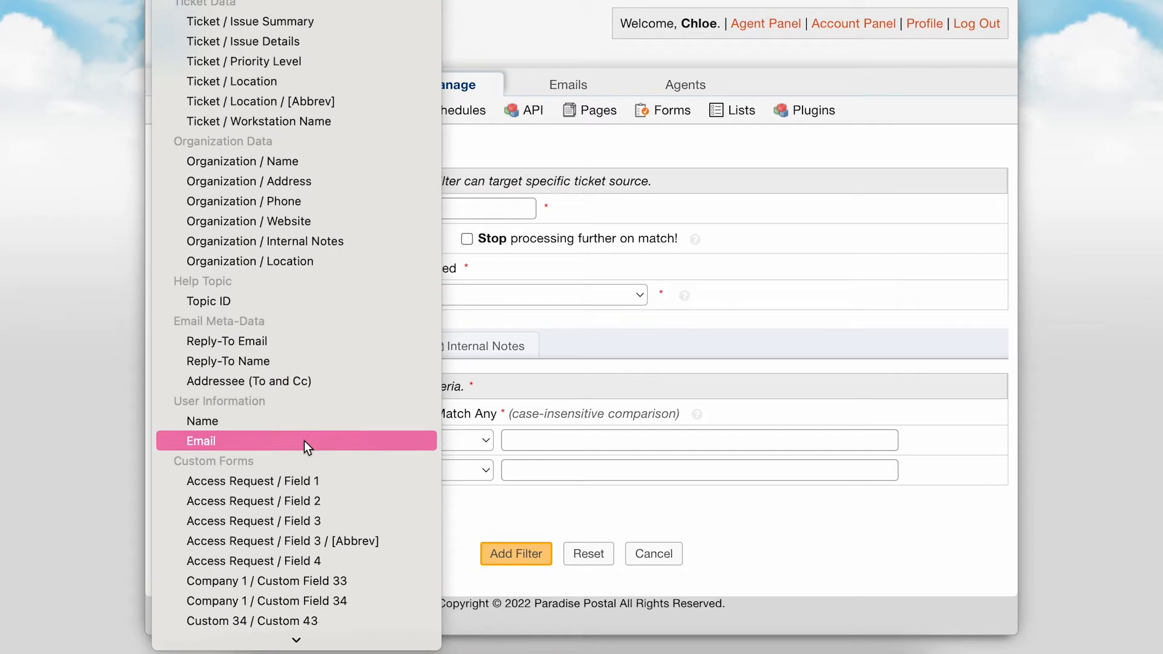
{"action": "scroll", "coordinate": [305, 441], "scroll_direction": "up", "scroll_amount": 2}
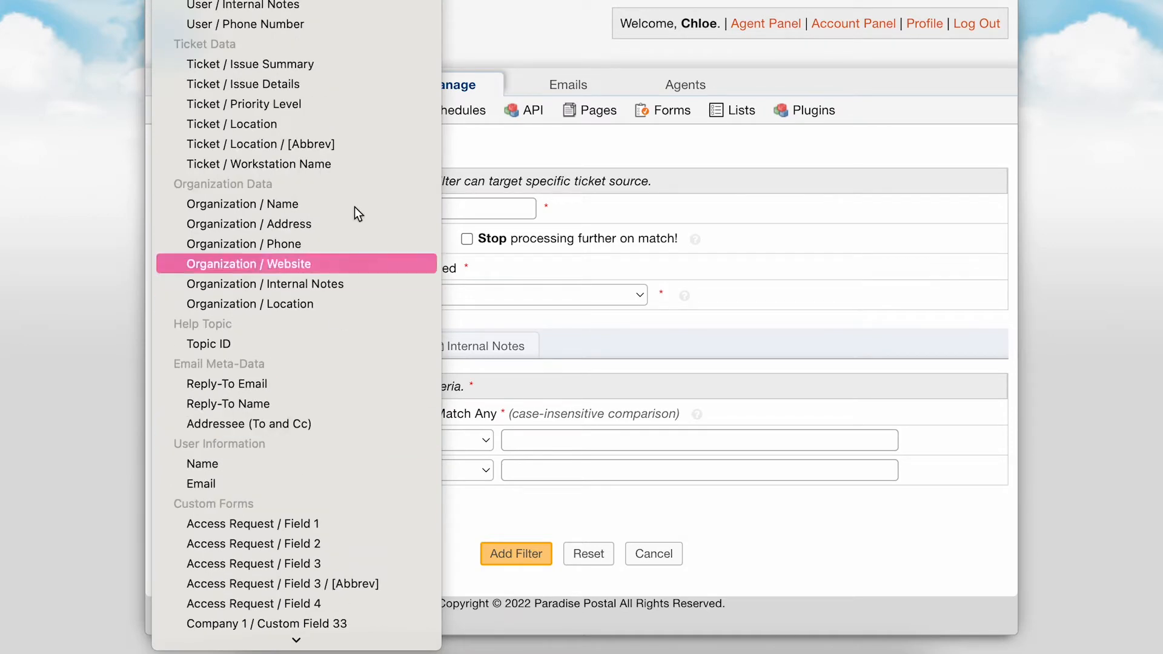
{"action": "left_click", "coordinate": [296, 1]}
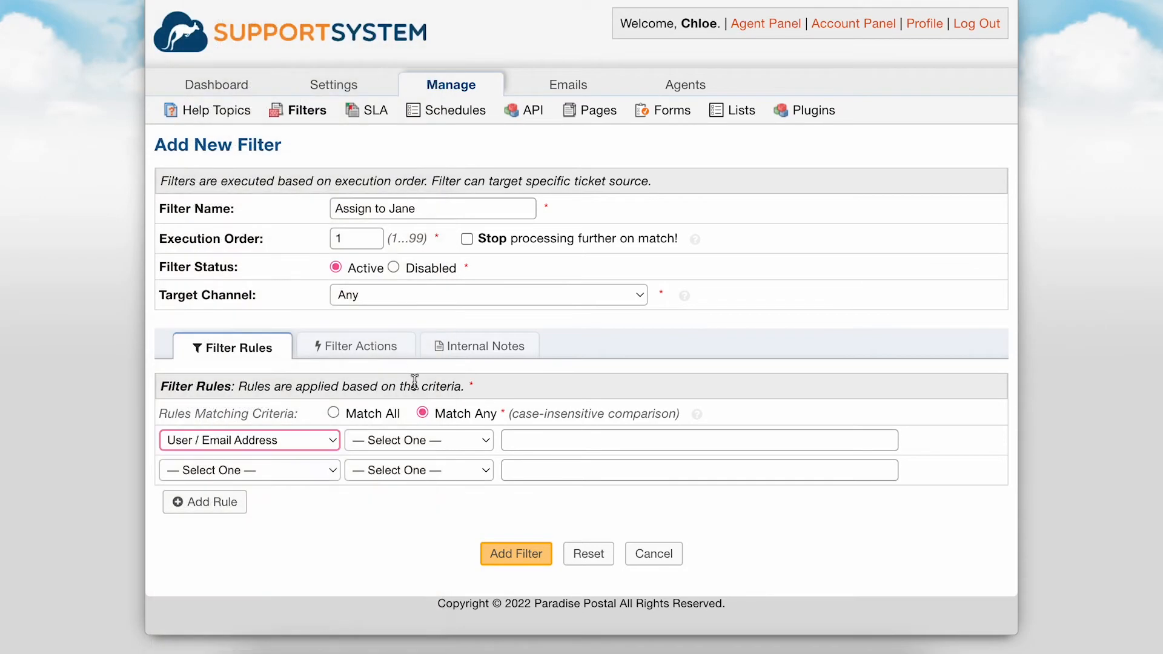
{"action": "left_click", "coordinate": [423, 440]}
{"action": "left_click", "coordinate": [423, 440]}
{"action": "left_click", "coordinate": [423, 439]}
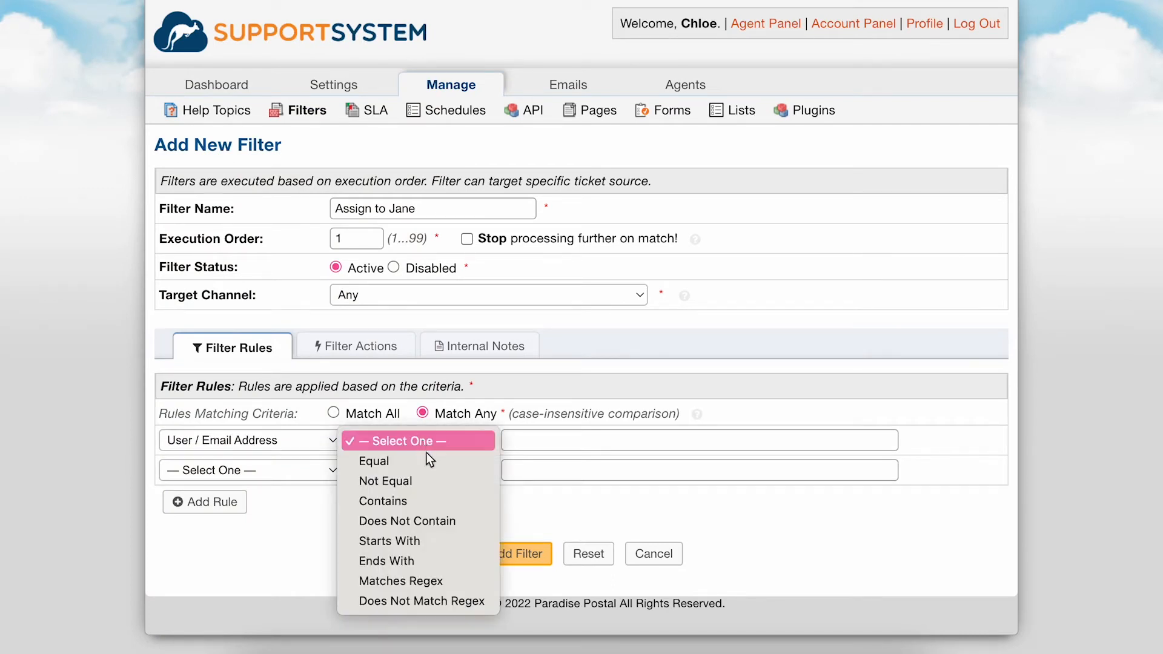
{"action": "left_click", "coordinate": [434, 501]}
{"action": "left_click", "coordinate": [511, 439]}
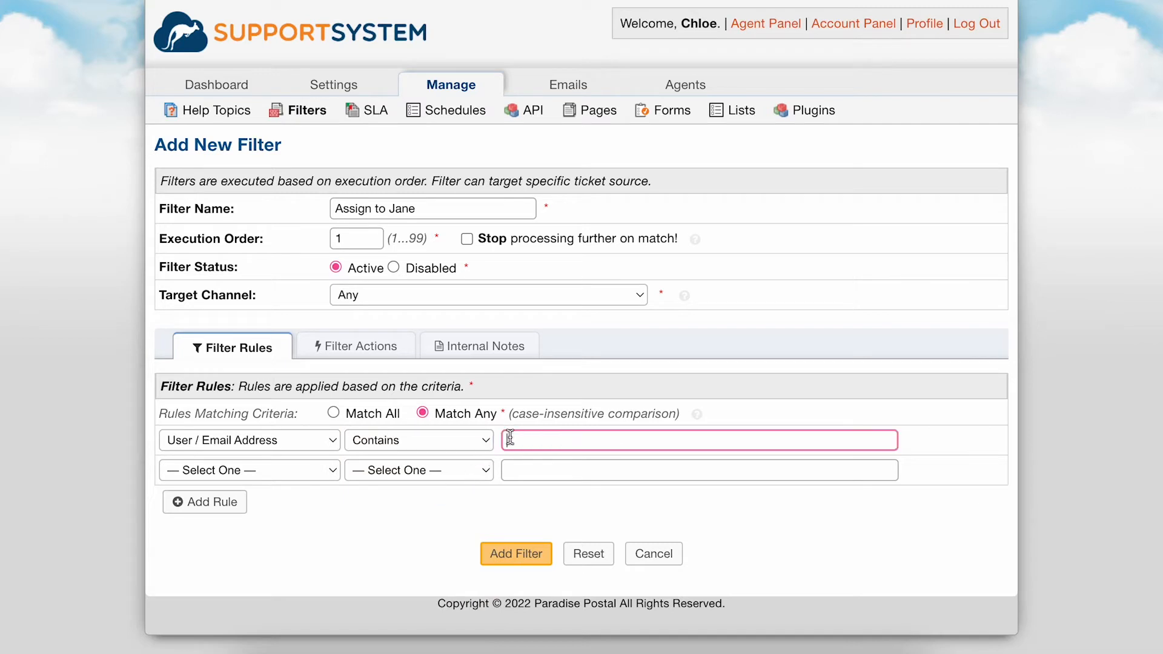
{"action": "type", "text": "@supportsystem.com"}
{"action": "left_click", "coordinate": [511, 418]}
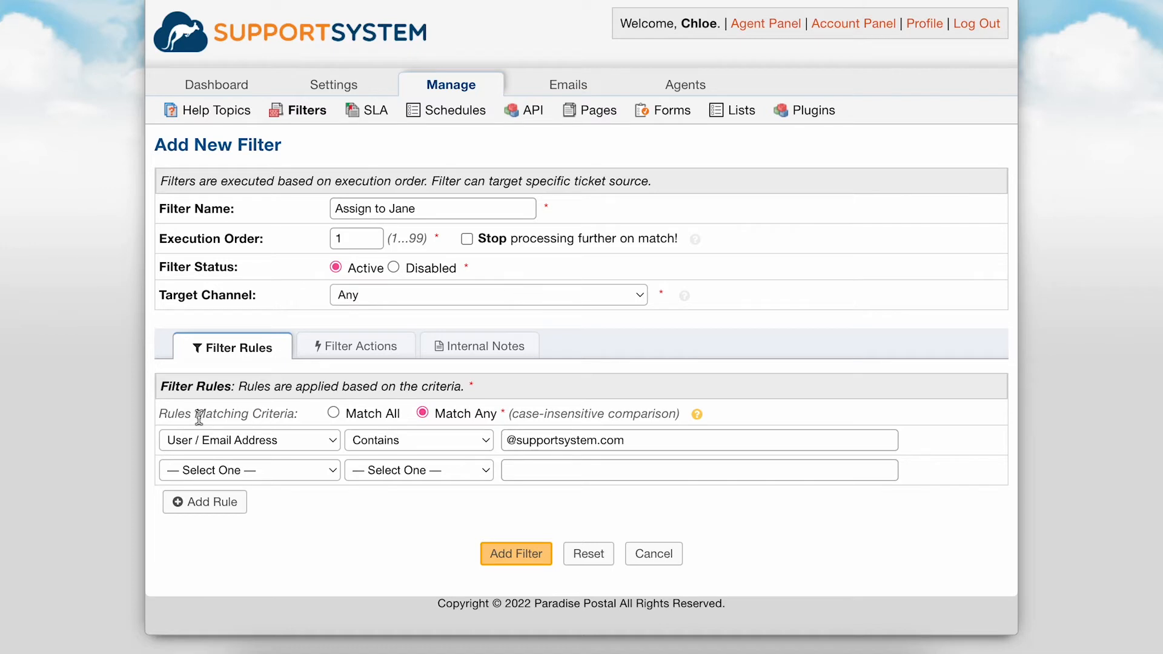
{"action": "left_click", "coordinate": [334, 414]}
{"action": "left_click", "coordinate": [423, 413]}
- Add a Send an Email action to the new filter's actions
{"action": "left_click", "coordinate": [384, 356]}
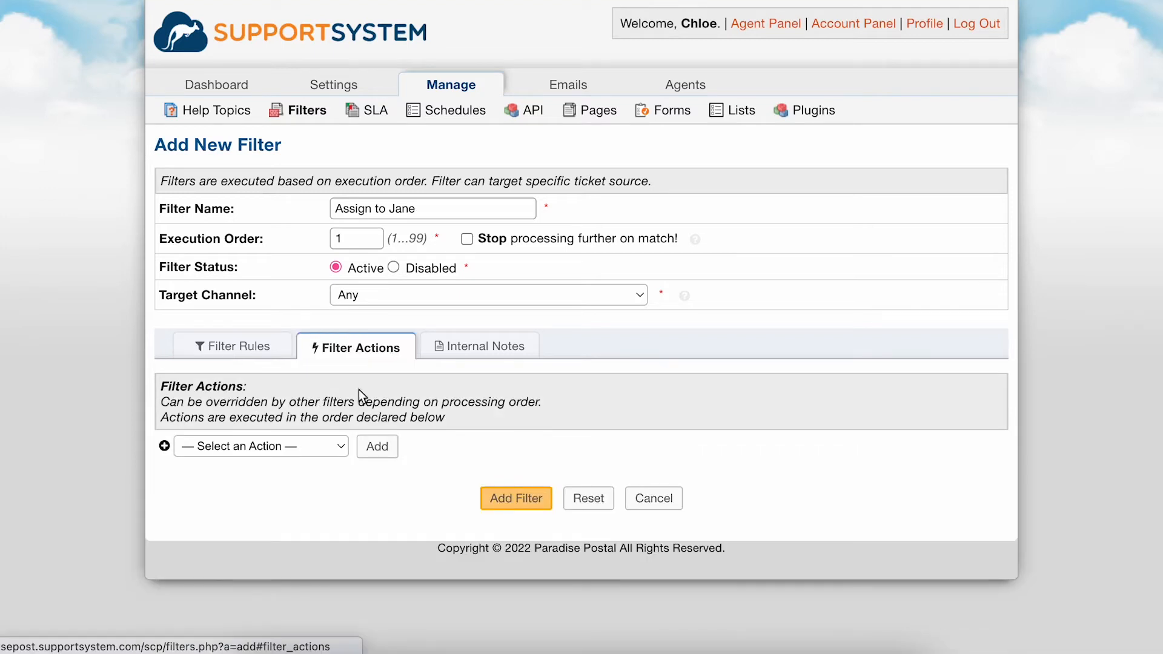
{"action": "left_click", "coordinate": [320, 453]}
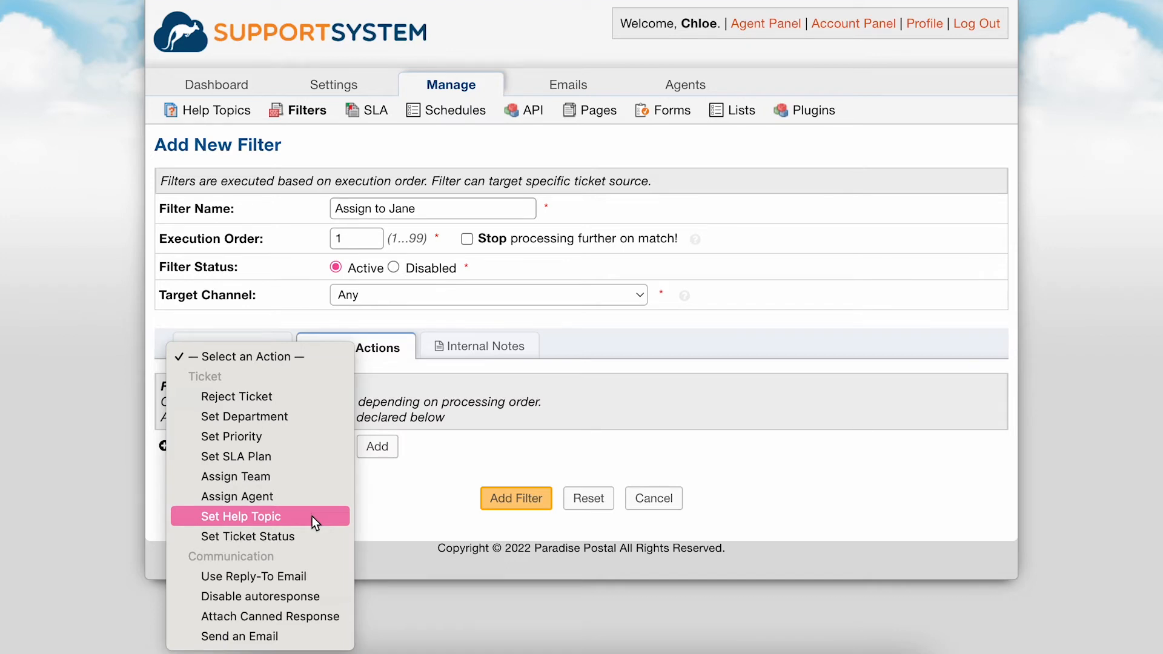
{"action": "left_click", "coordinate": [307, 636]}
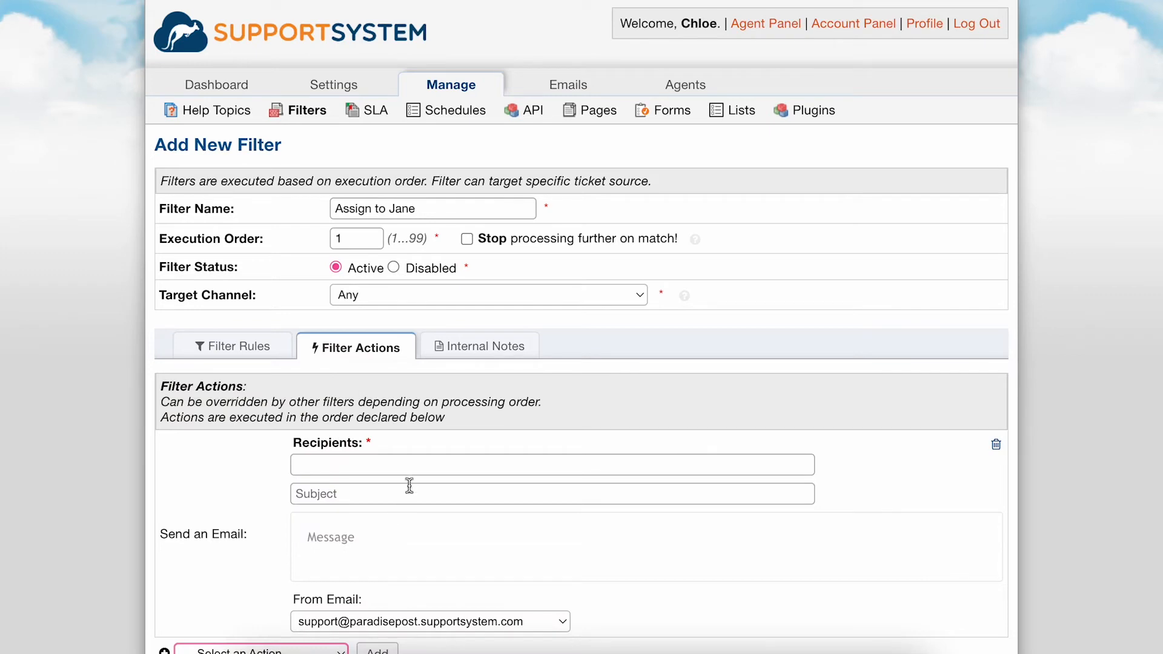
{"action": "scroll", "coordinate": [409, 483], "scroll_direction": "down", "scroll_amount": 3}
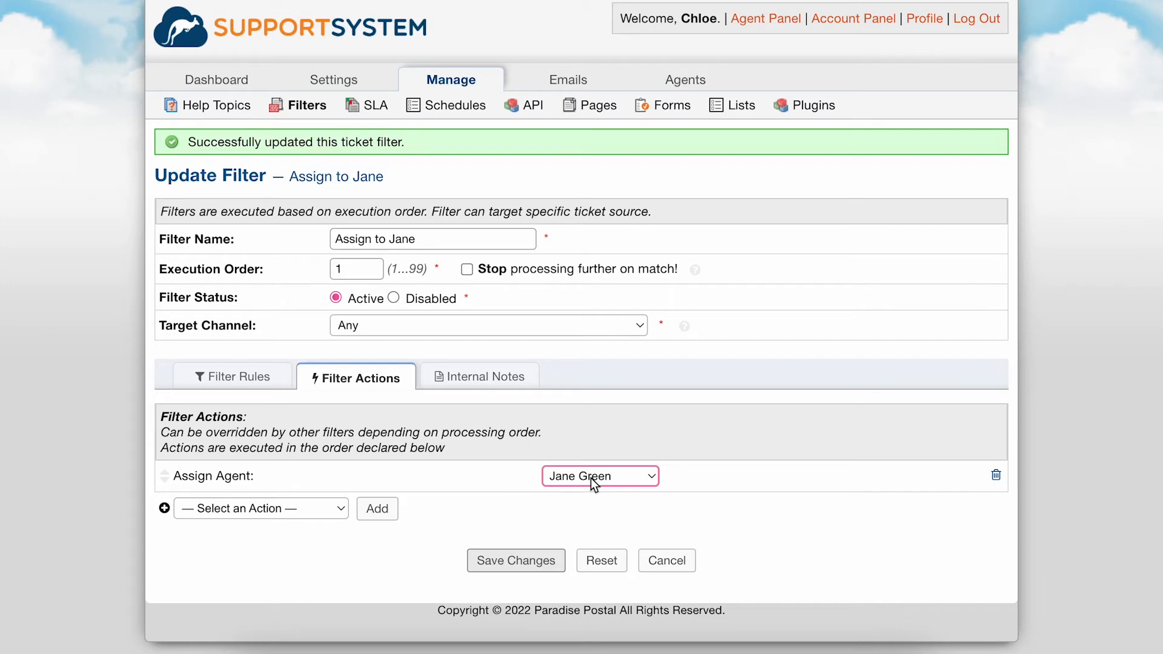
- Start a new SLA plan named "ASAP" with a grace period of 2 hours
{"action": "left_click", "coordinate": [375, 106]}
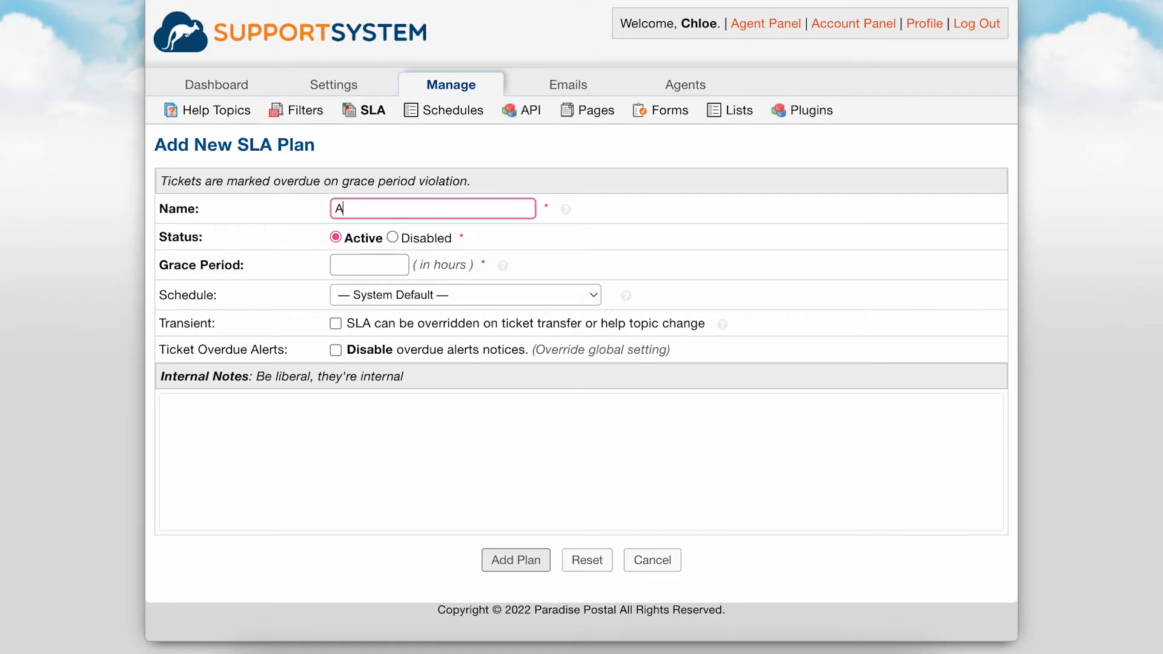
{"action": "type", "text": "SAP"}
{"action": "left_click", "coordinate": [392, 265]}
{"action": "type", "text": "2"}
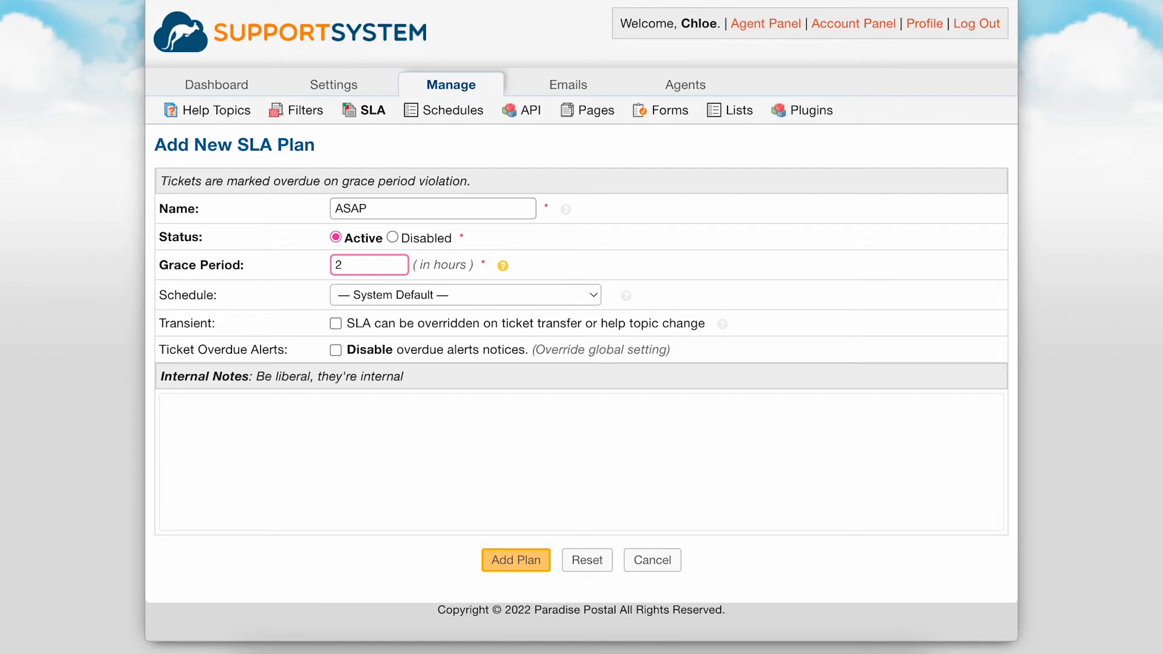
- Set the SLA plan's schedule to 24/5 and allow it to be overridden on ticket transfer or help topic change
{"action": "left_click", "coordinate": [398, 295]}
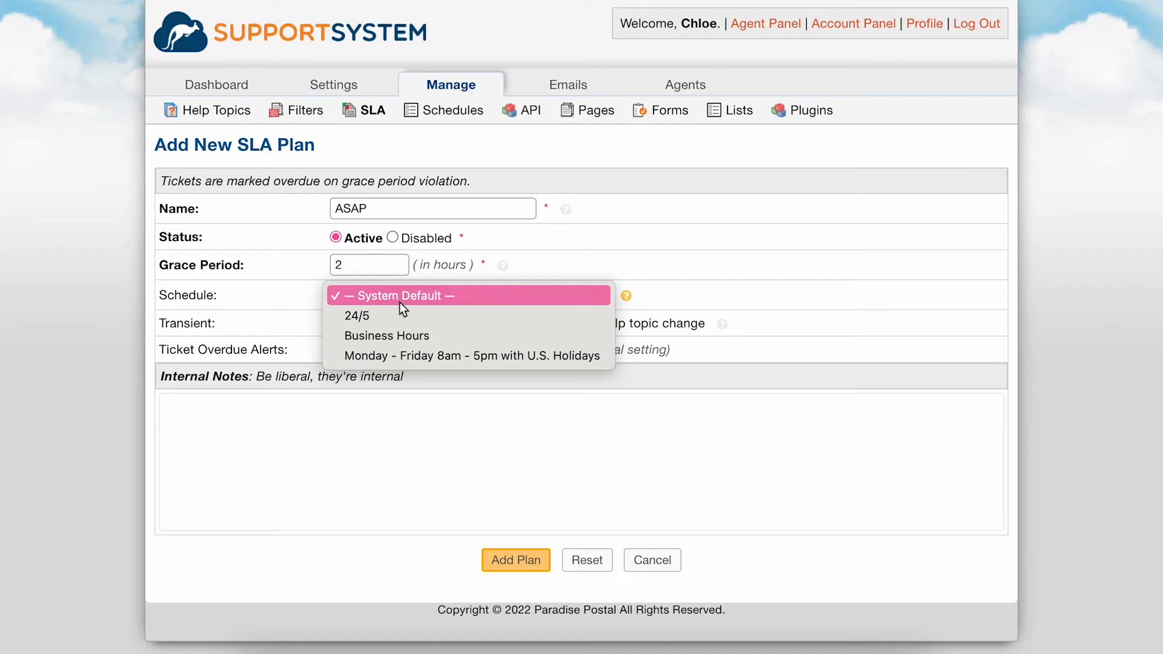
{"action": "left_click", "coordinate": [402, 313]}
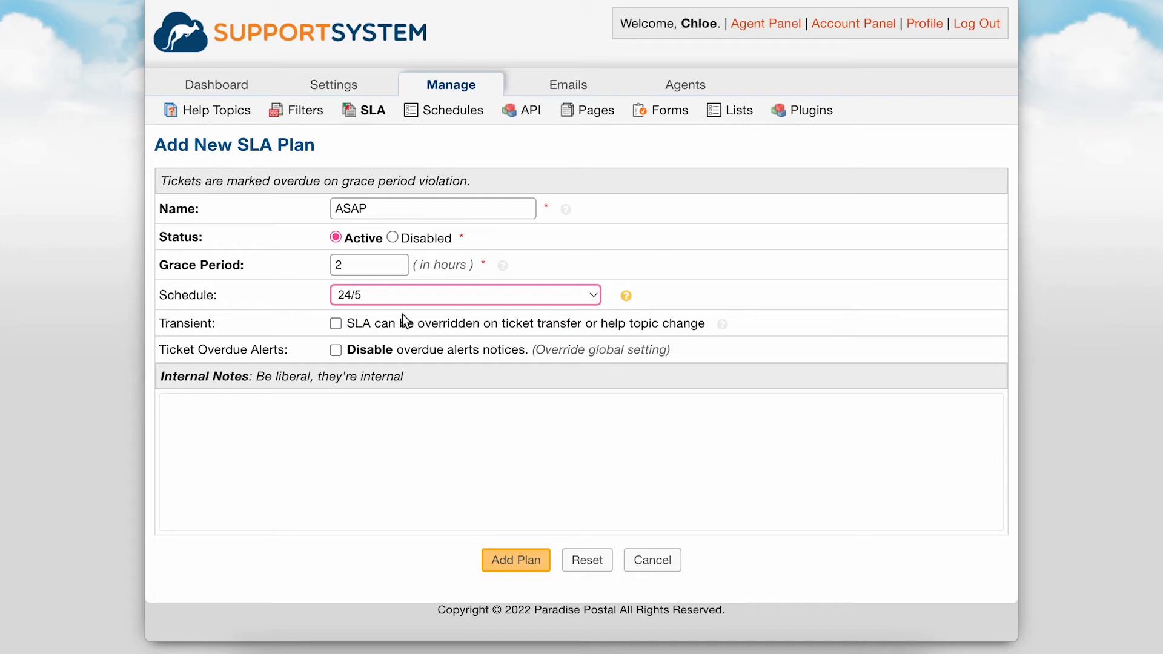
{"action": "left_click", "coordinate": [336, 324]}
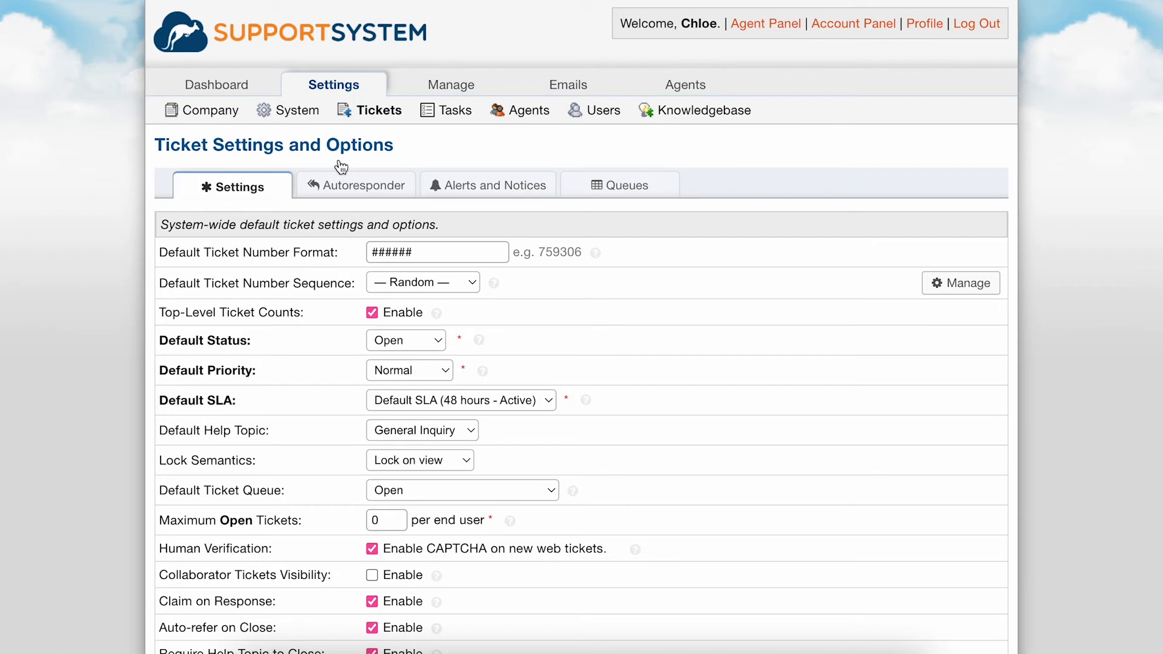
- Set the system-wide Default SLA in the ticket settings to ASAP (2 hours - Active)
{"action": "left_click", "coordinate": [395, 401]}
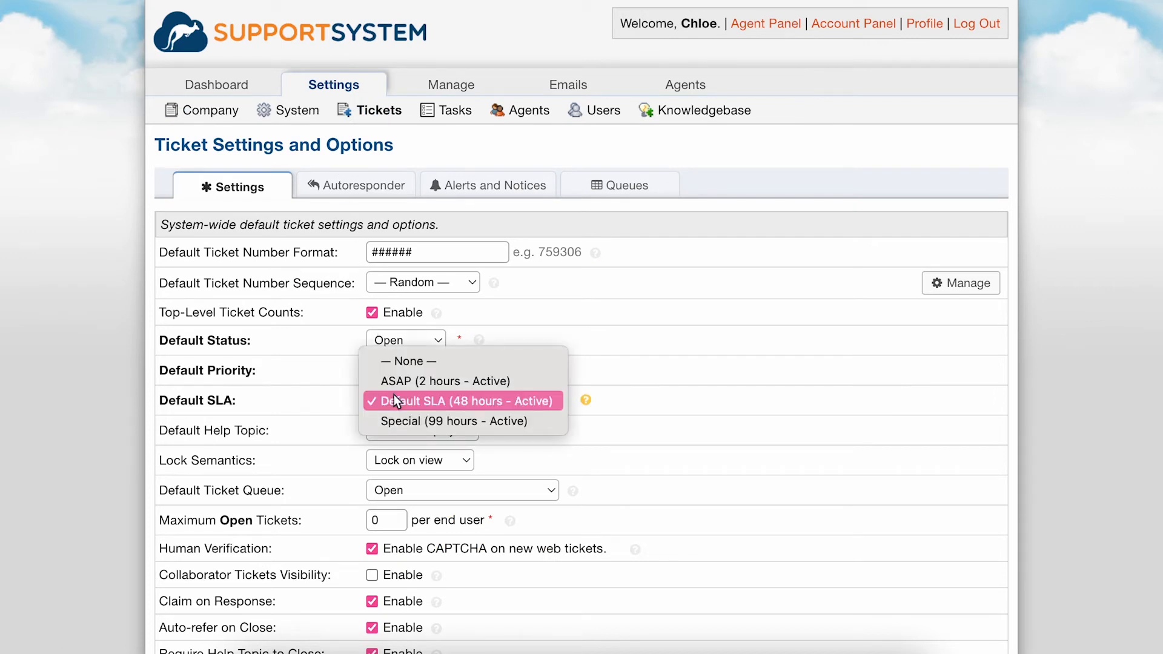
{"action": "left_click", "coordinate": [398, 381]}
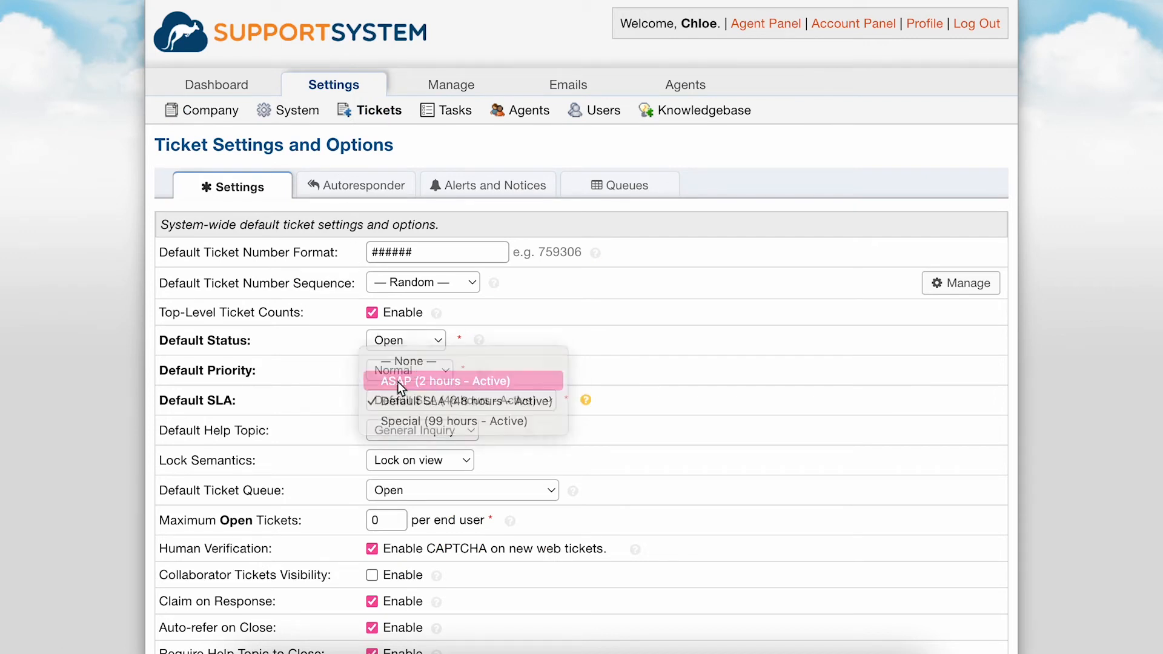
- Set the SLA plan for new tickets in the Urgent help topic to ASAP
{"action": "mouse_move", "coordinate": [451, 84]}
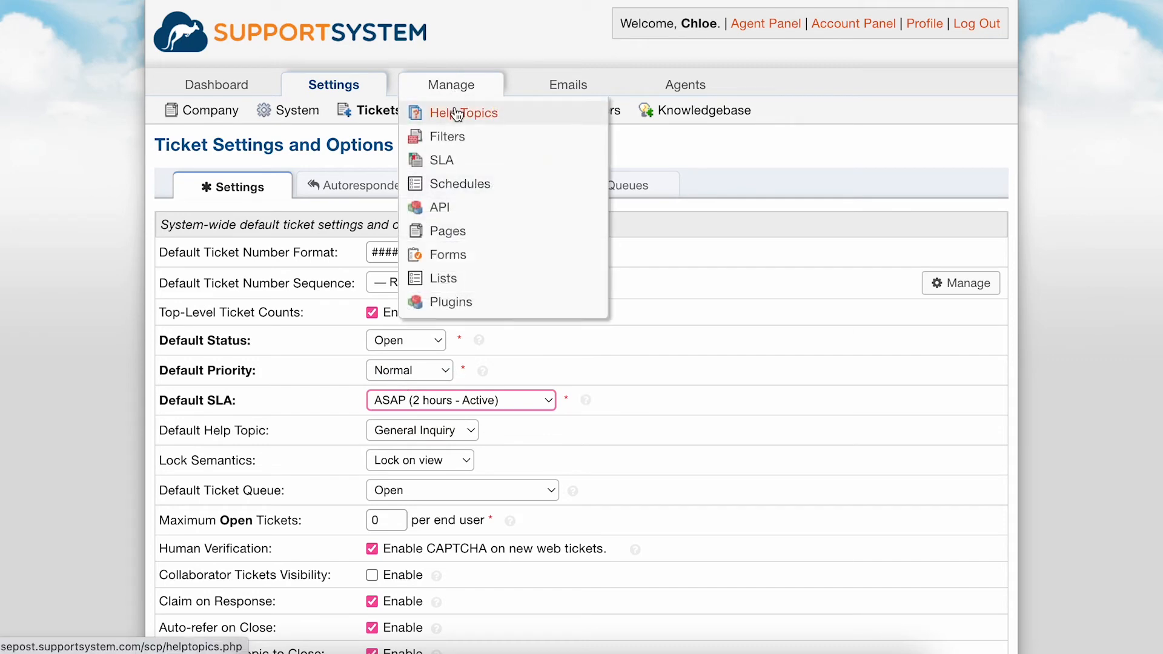
{"action": "left_click", "coordinate": [455, 110]}
{"action": "left_click", "coordinate": [715, 103]}
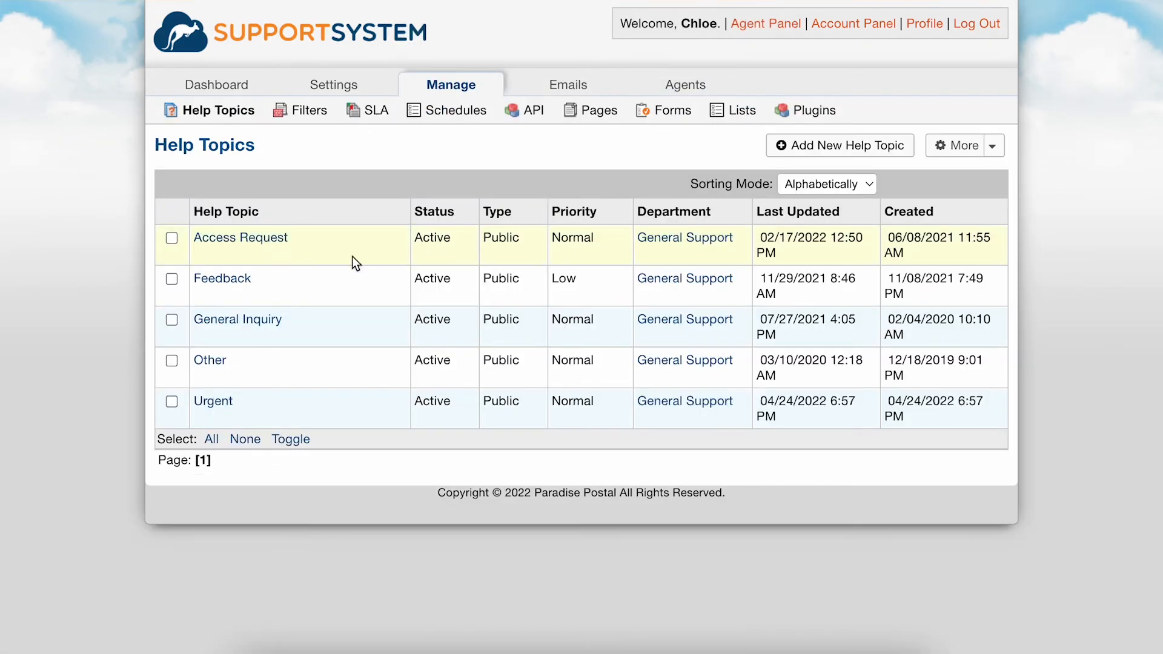
{"action": "left_click", "coordinate": [216, 401]}
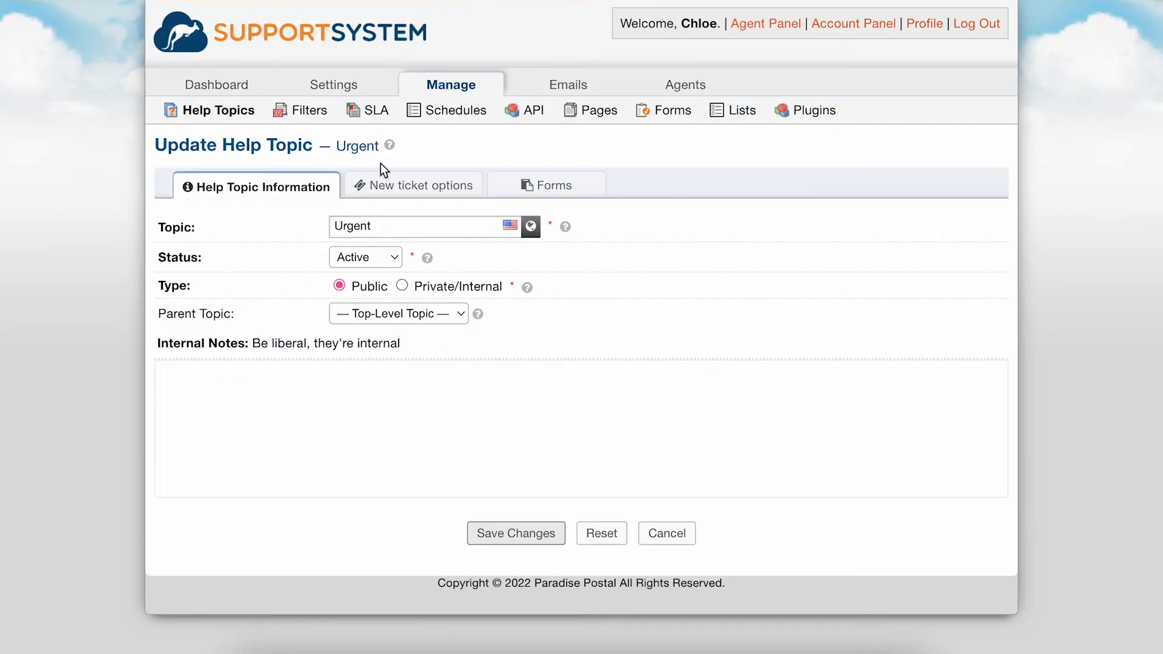
{"action": "left_click", "coordinate": [384, 187]}
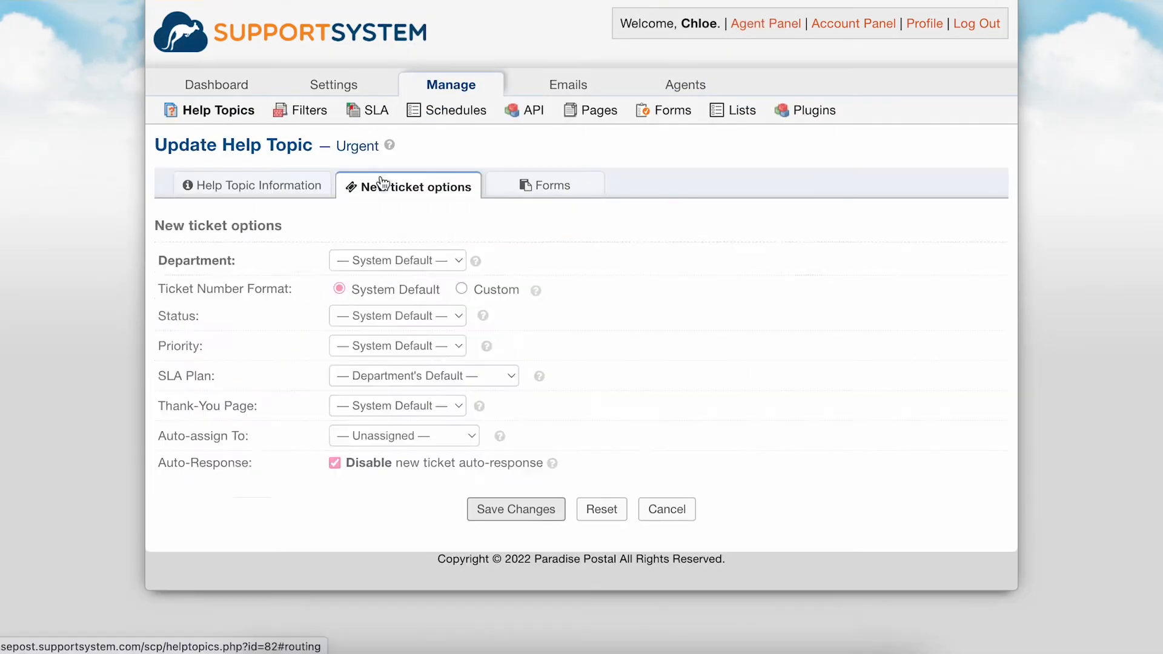
{"action": "left_click", "coordinate": [393, 375]}
{"action": "left_click", "coordinate": [395, 395]}
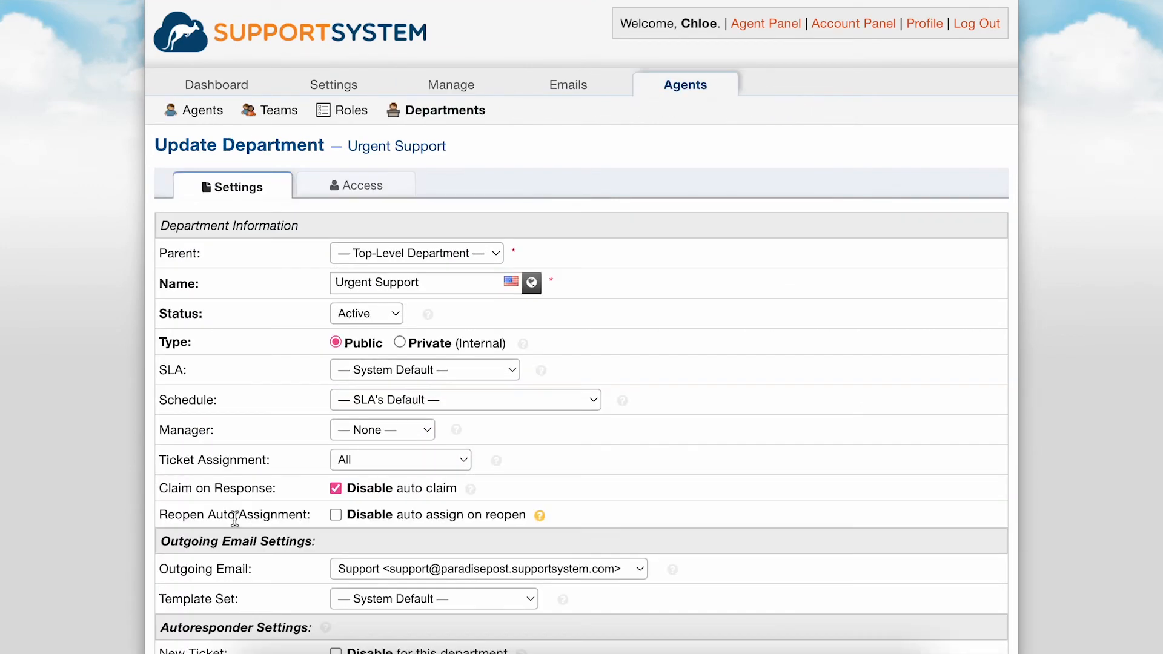
- Set the Urgent Support department's SLA to ASAP (2 hours - Active)
{"action": "left_click", "coordinate": [354, 376]}
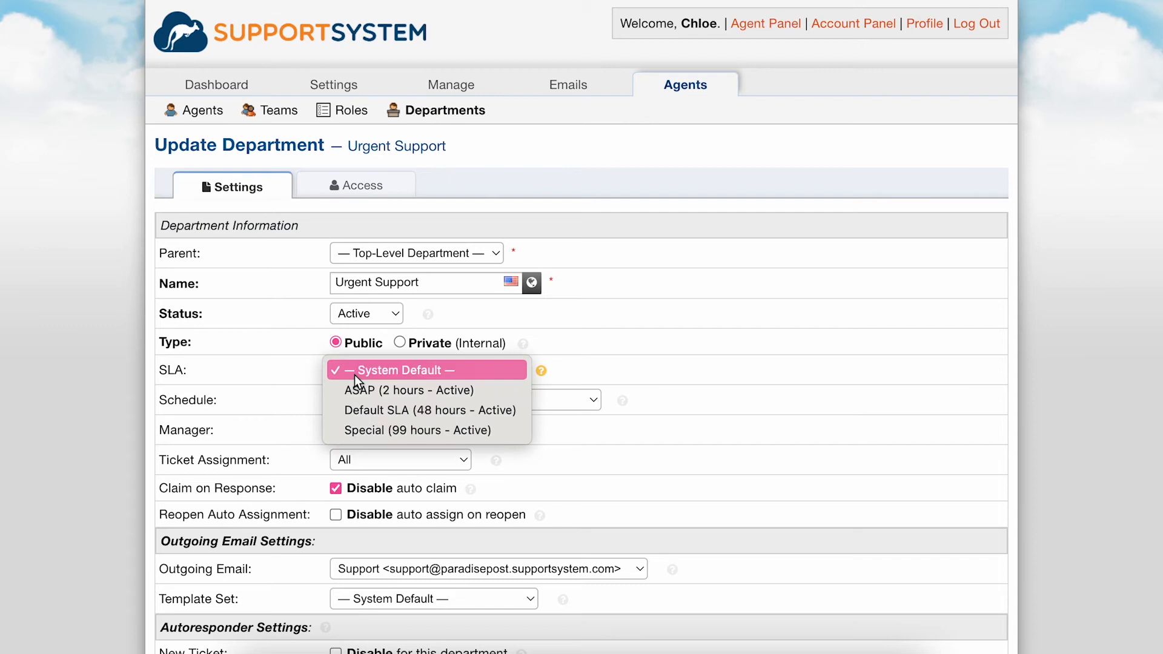
{"action": "left_click", "coordinate": [360, 391]}
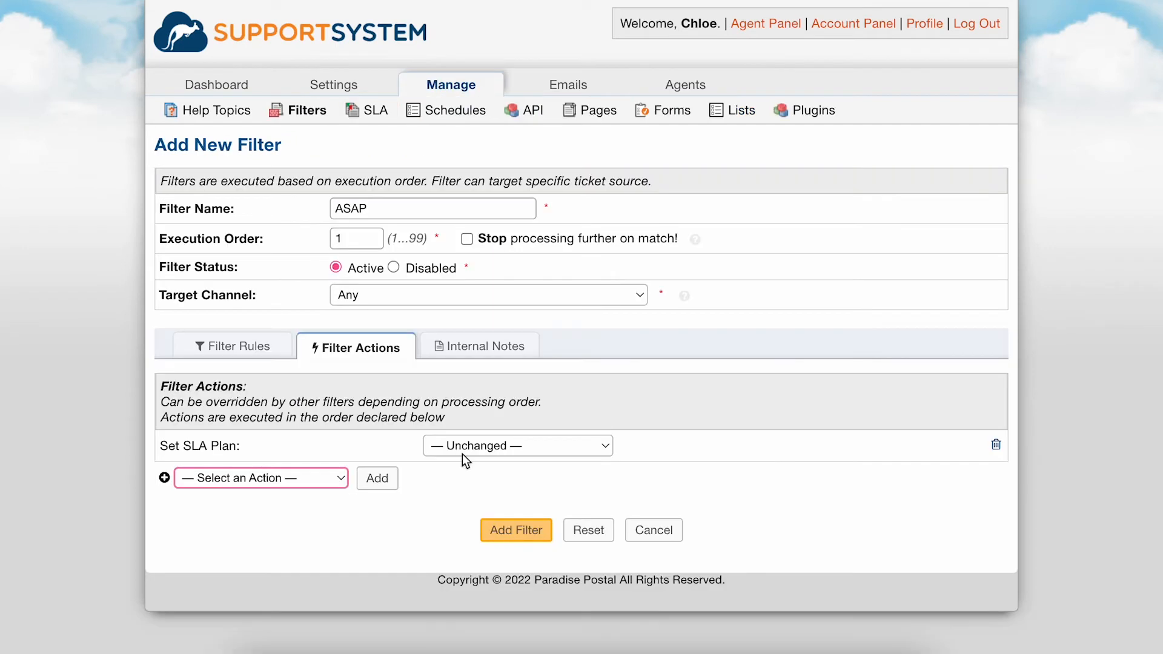
- Set the Set SLA Plan action of the new ASAP filter to ASAP (2 hours - Active)
{"action": "left_click", "coordinate": [463, 451]}
{"action": "left_click", "coordinate": [471, 474]}
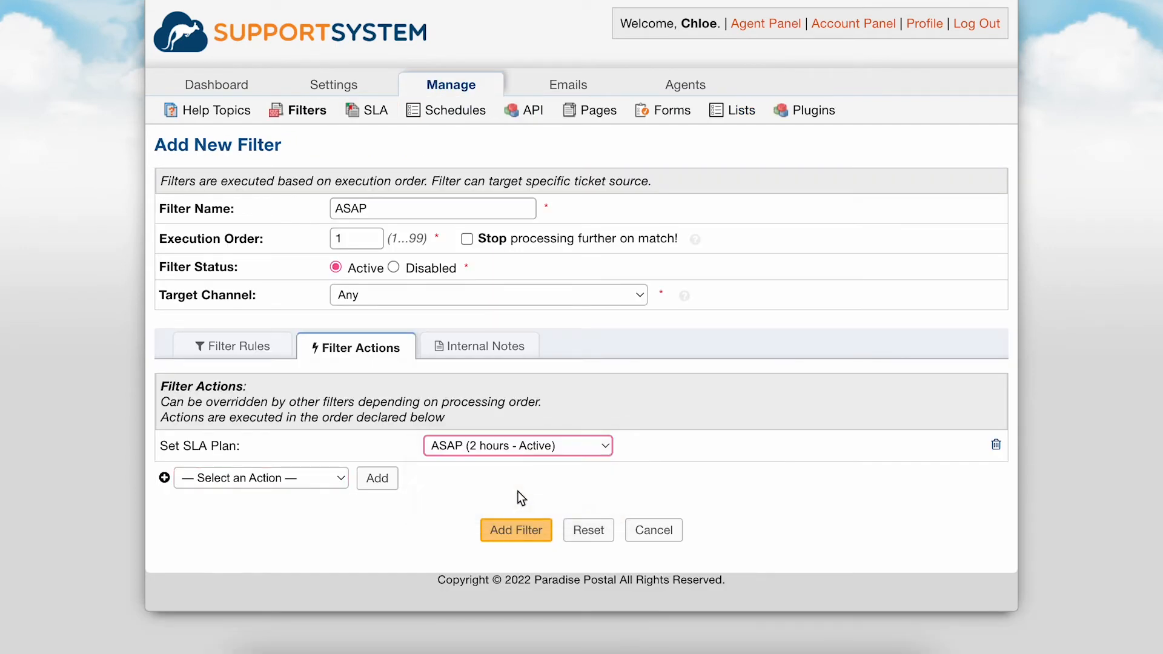
{"action": "left_click", "coordinate": [523, 453]}
{"action": "left_click", "coordinate": [522, 453]}
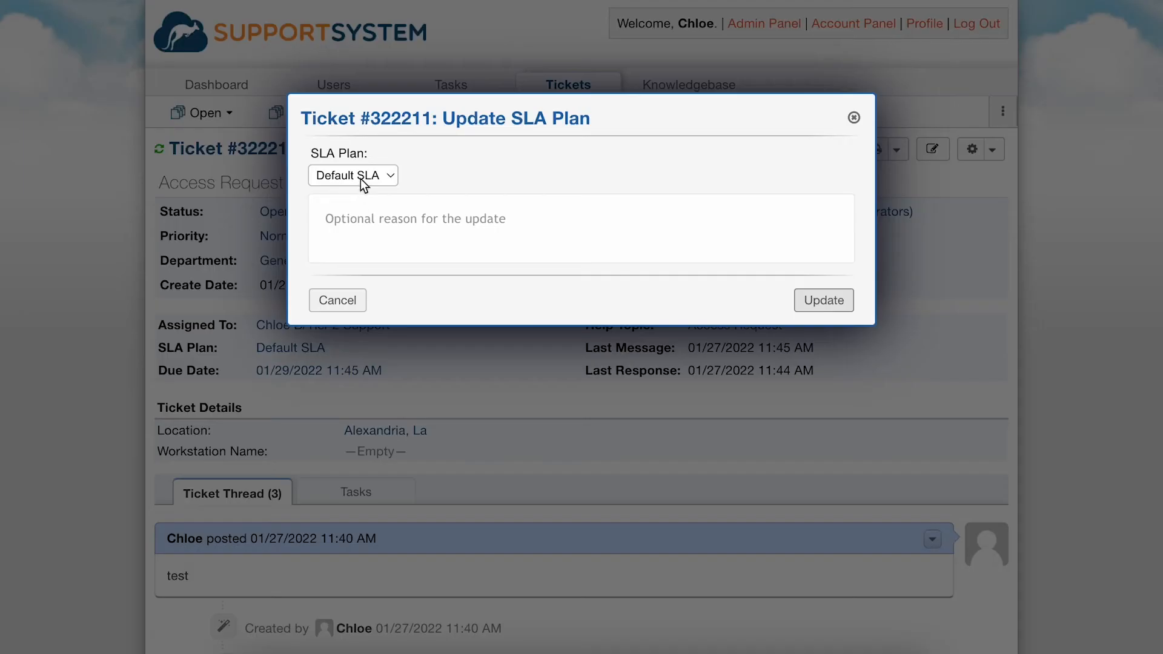
- Choose ASAP as the SLA plan in the Access Request ticket's plan update
{"action": "left_click", "coordinate": [361, 176]}
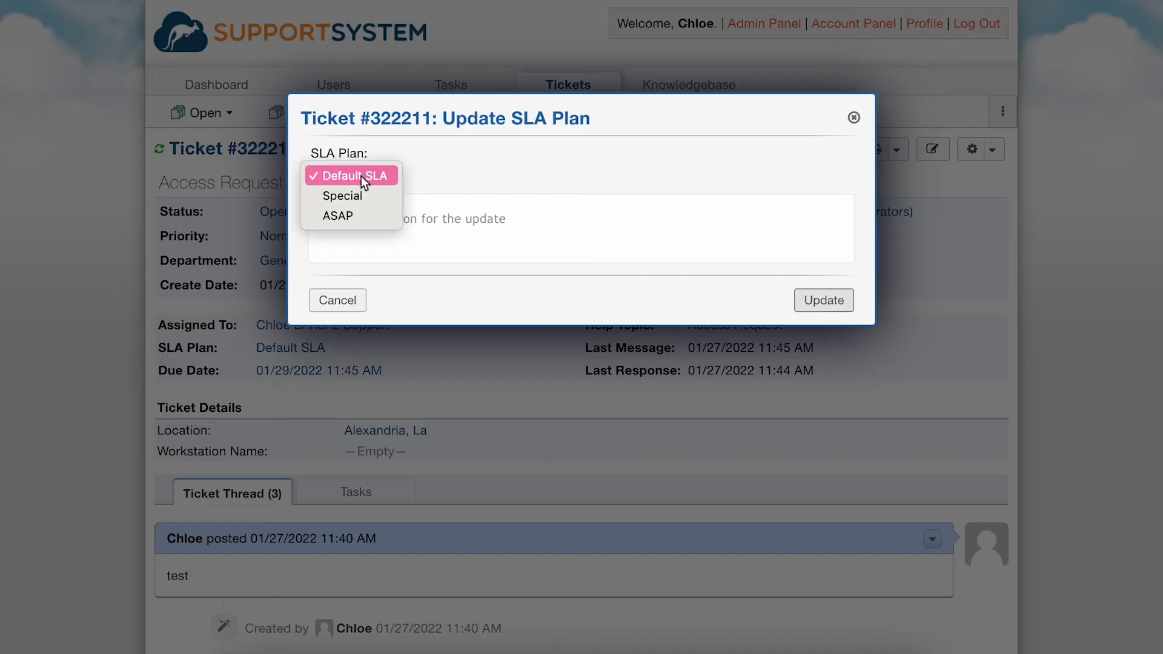
{"action": "left_click", "coordinate": [361, 220]}
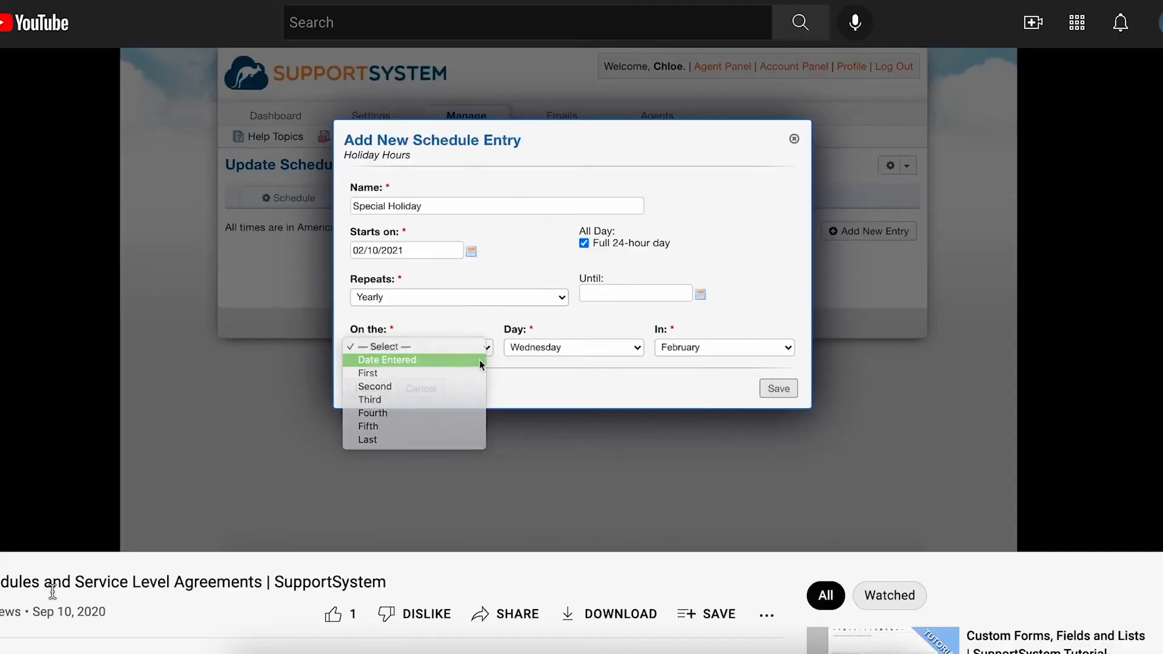
- Set the yearly Special Holiday schedule entry to recur on Date Entered and save it
{"action": "left_click", "coordinate": [478, 360]}
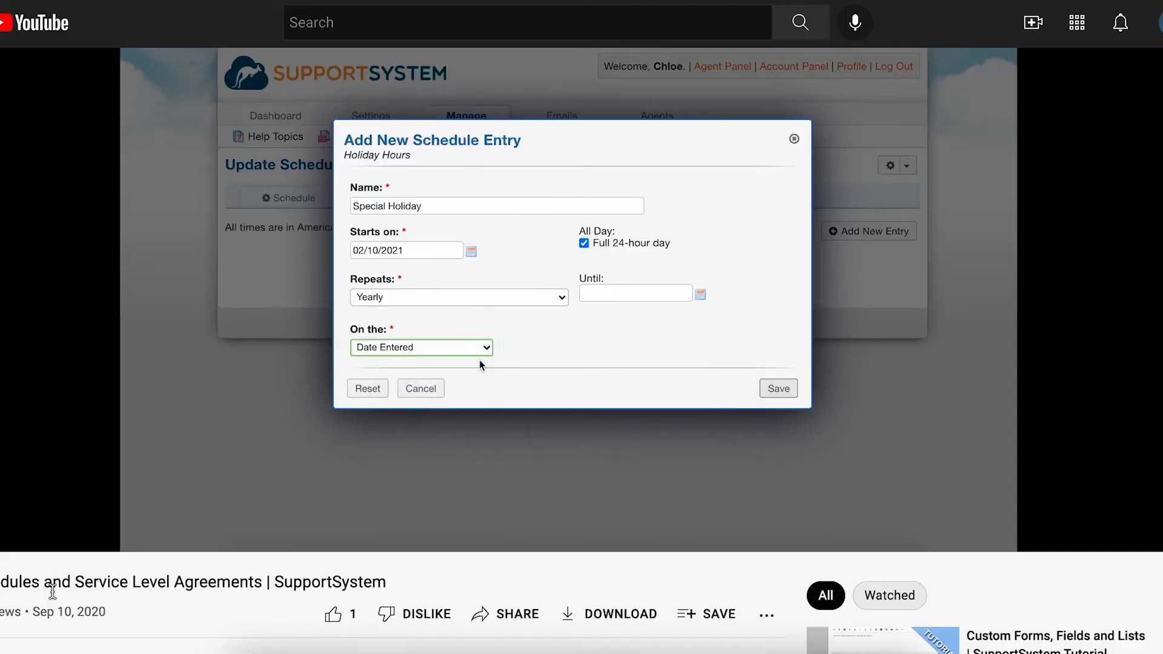
{"action": "left_click", "coordinate": [775, 391]}
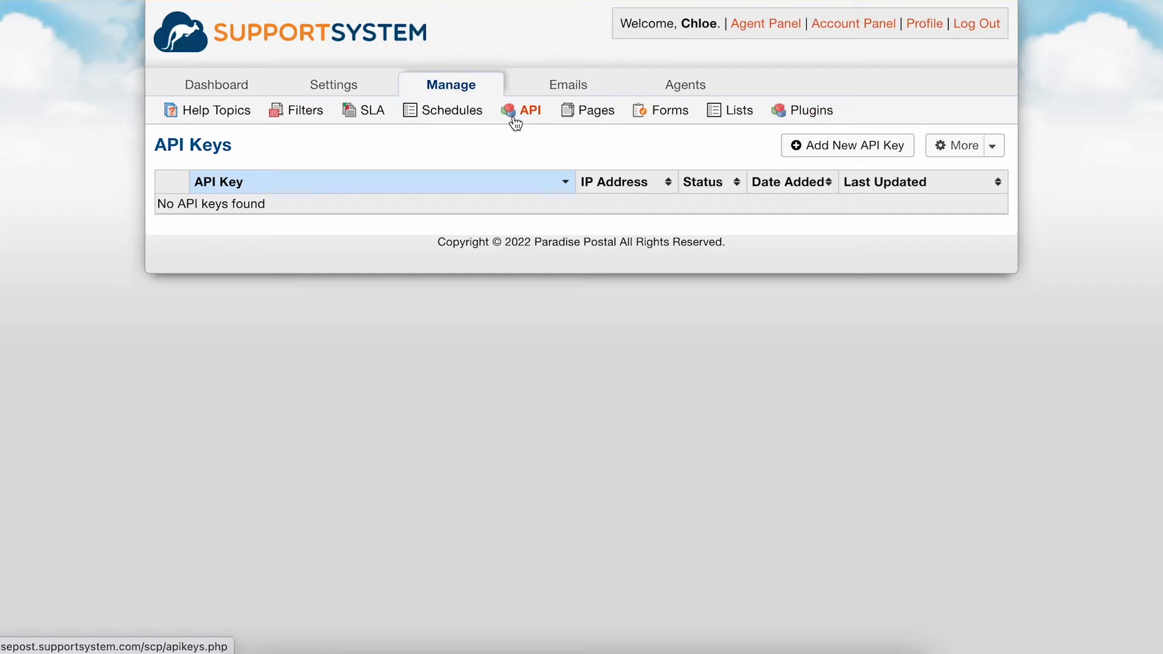
- Examine the API Keys documentation and its Tickets resource page on creating tickets, including fields, data processing rules and the XML payload example
{"action": "left_click", "coordinate": [796, 148]}
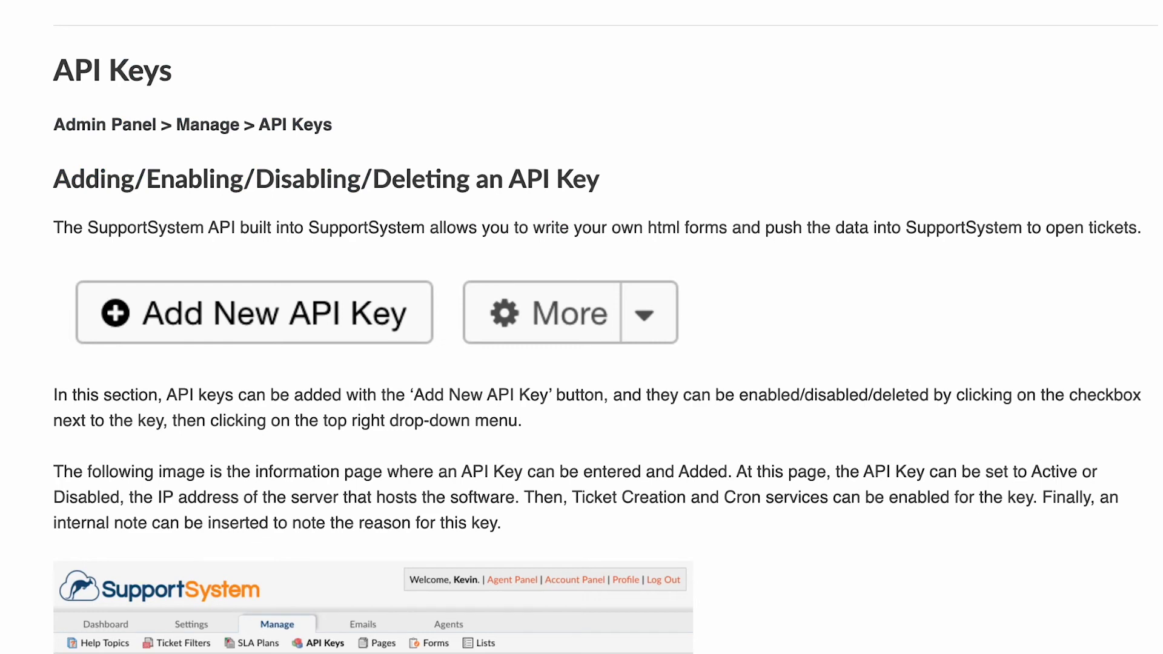
{"action": "scroll", "coordinate": [581, 327], "scroll_direction": "down", "scroll_amount": 6}
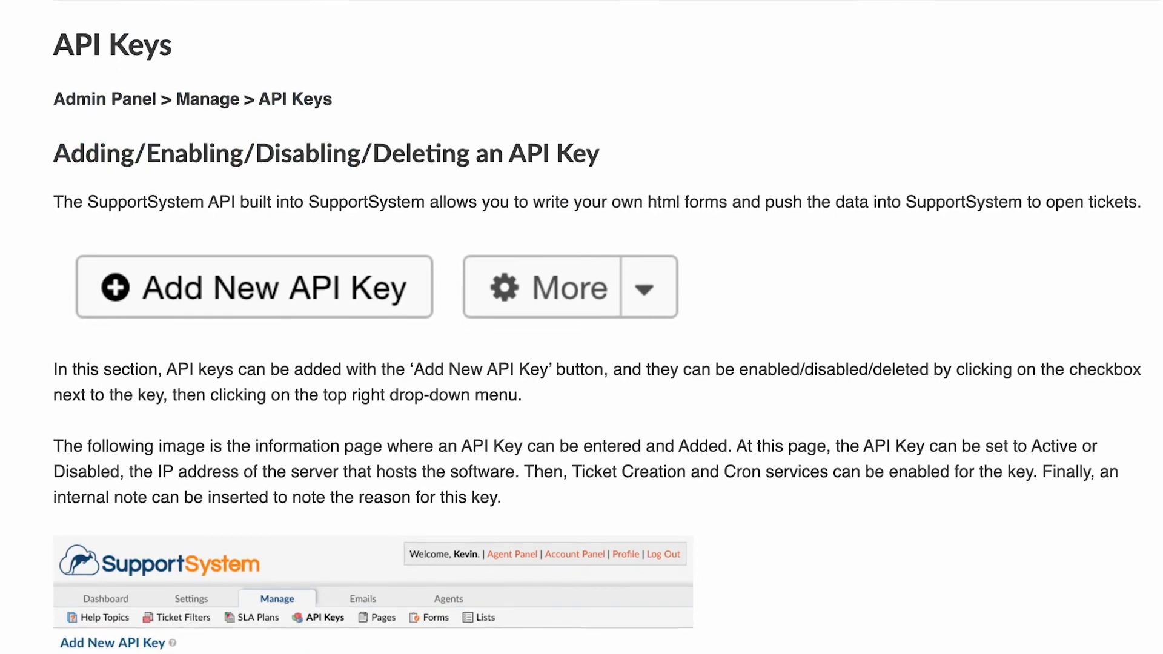
{"action": "scroll", "coordinate": [582, 327], "scroll_direction": "down", "scroll_amount": 14}
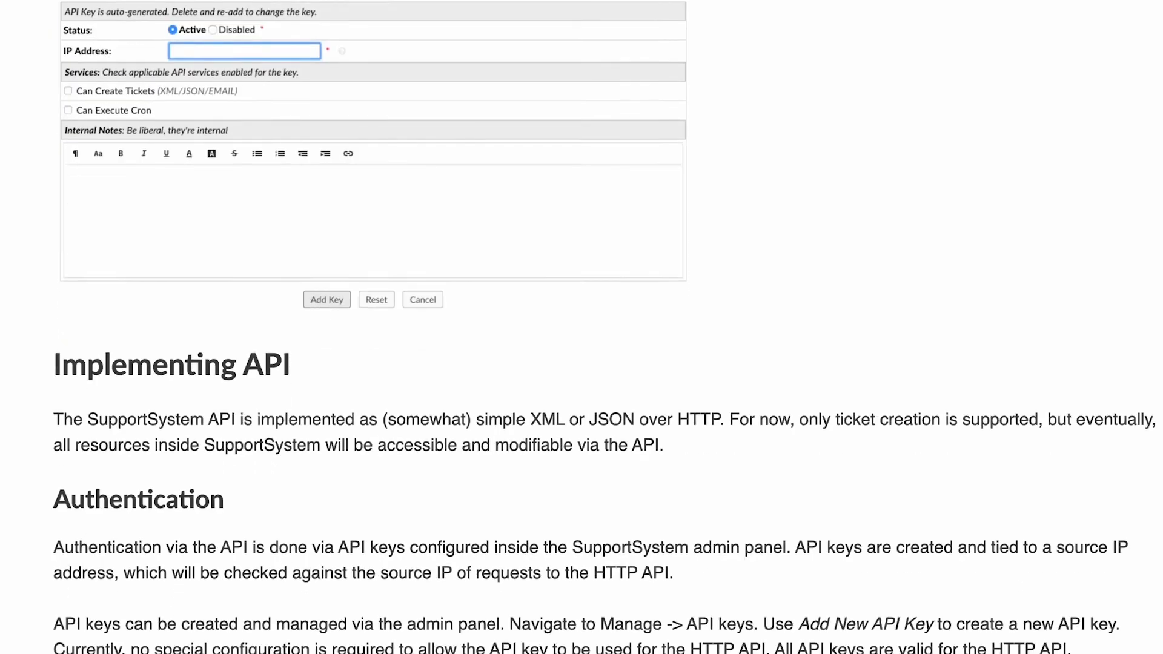
{"action": "scroll", "coordinate": [582, 327], "scroll_direction": "down", "scroll_amount": 3}
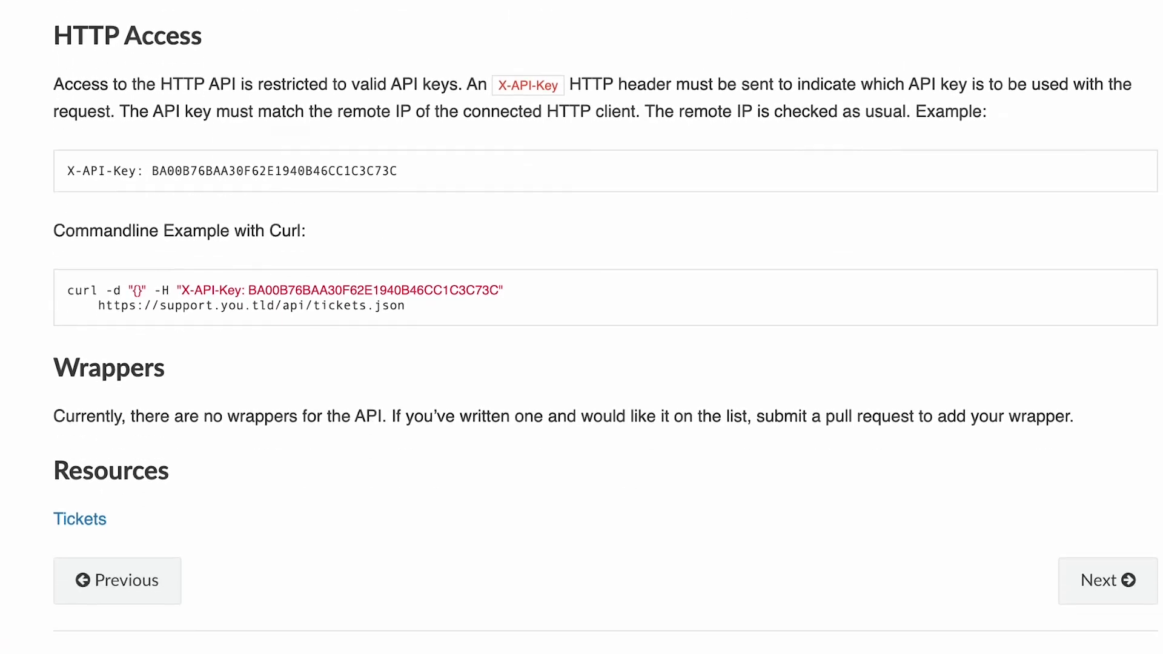
{"action": "left_click", "coordinate": [75, 509]}
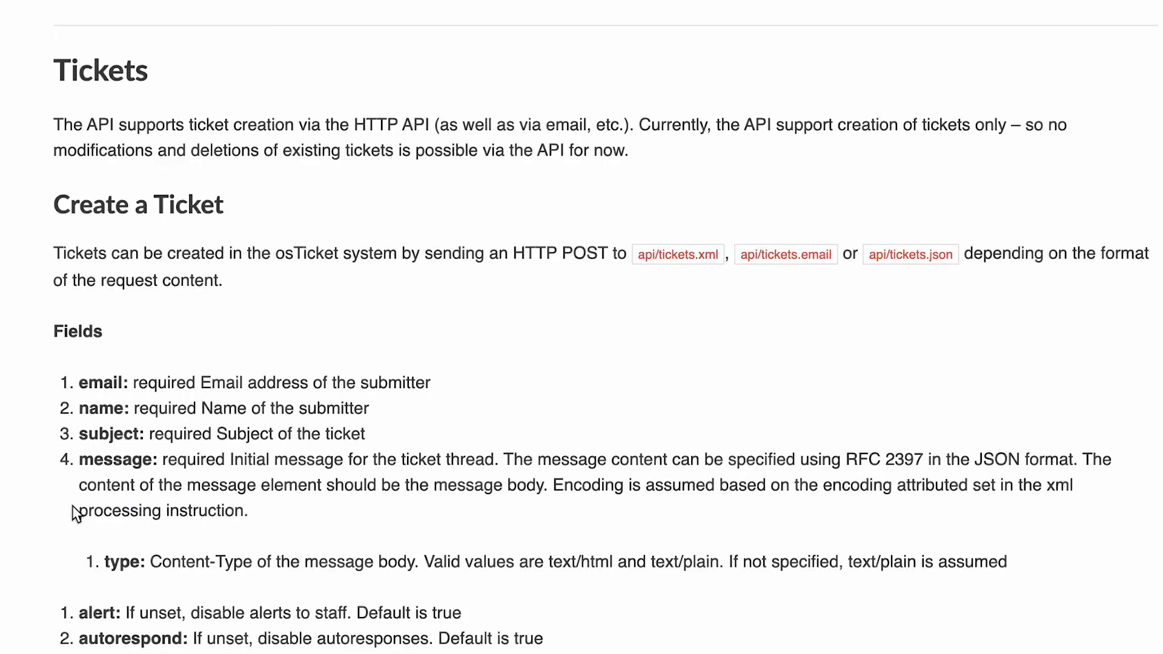
{"action": "scroll", "coordinate": [75, 512], "scroll_direction": "down", "scroll_amount": 8}
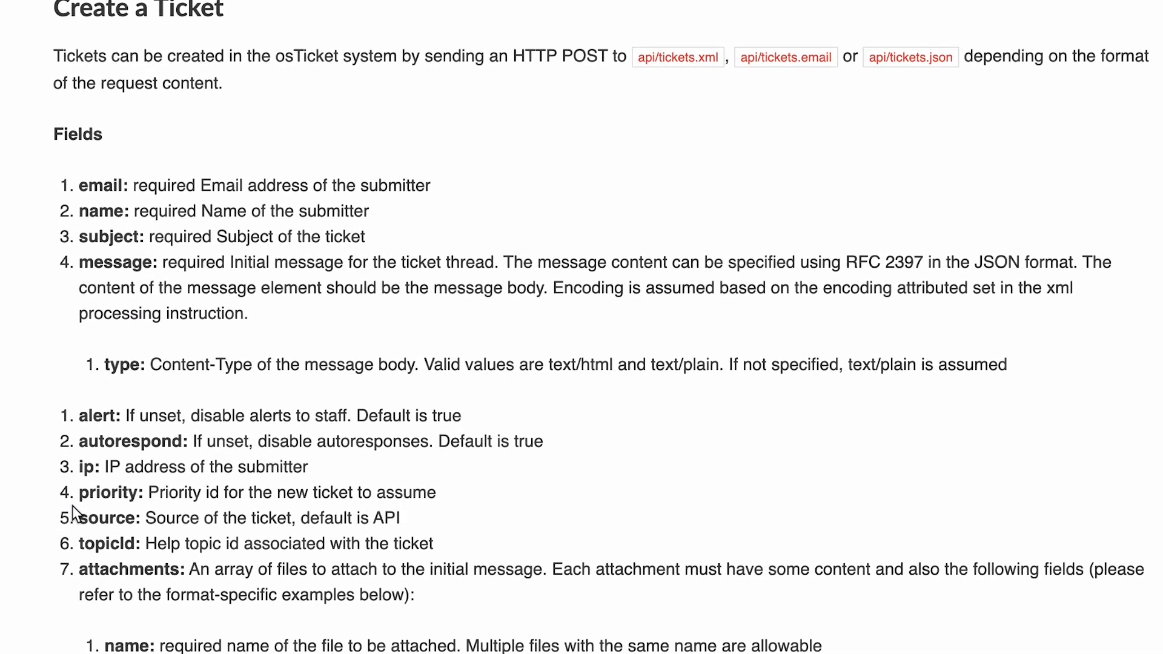
{"action": "scroll", "coordinate": [71, 507], "scroll_direction": "down", "scroll_amount": 13}
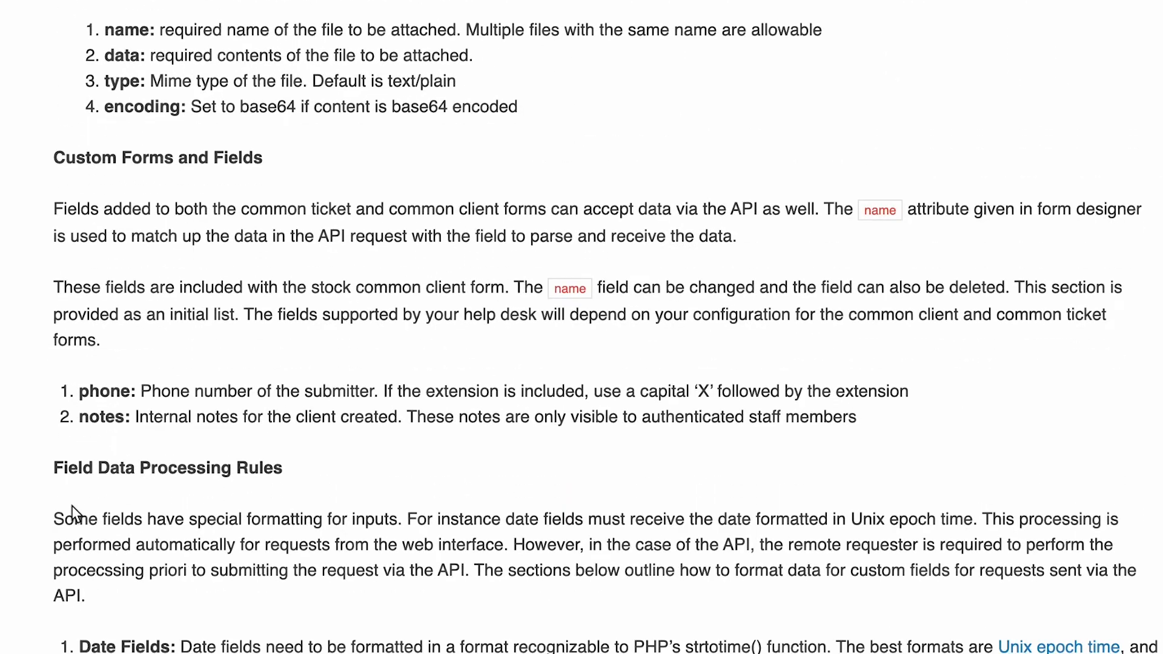
{"action": "scroll", "coordinate": [72, 507], "scroll_direction": "down", "scroll_amount": 4}
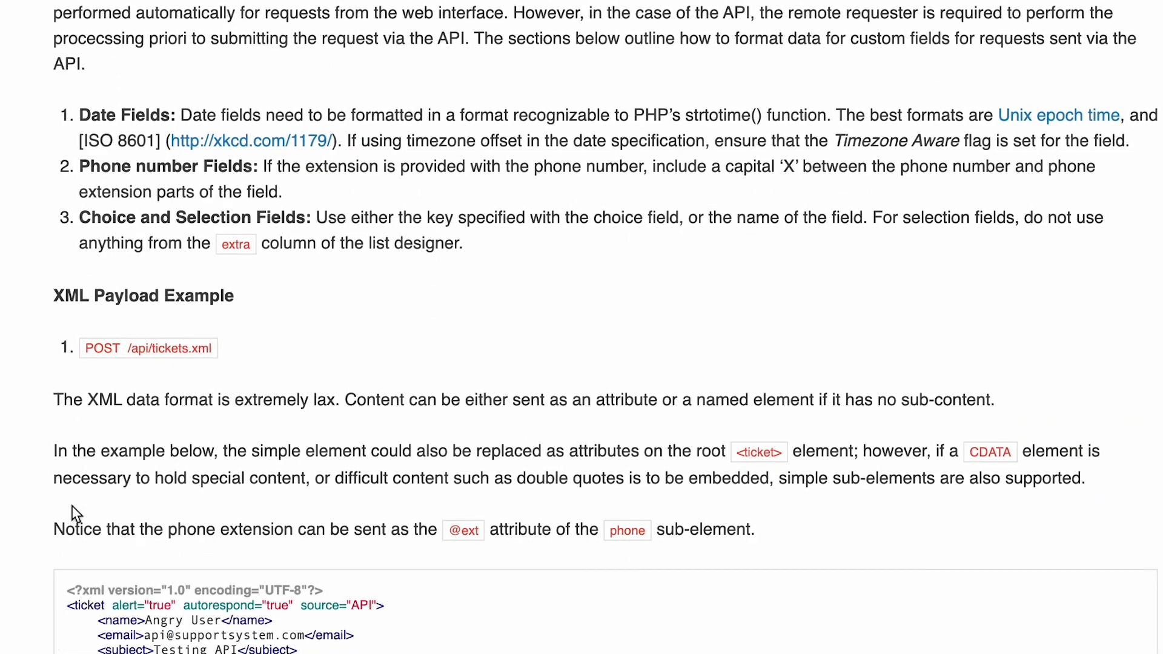
- Submit the test ticket under the Access Request help topic with Alexandria, La as its location
{"action": "scroll", "coordinate": [71, 503], "scroll_direction": "down", "scroll_amount": 5}
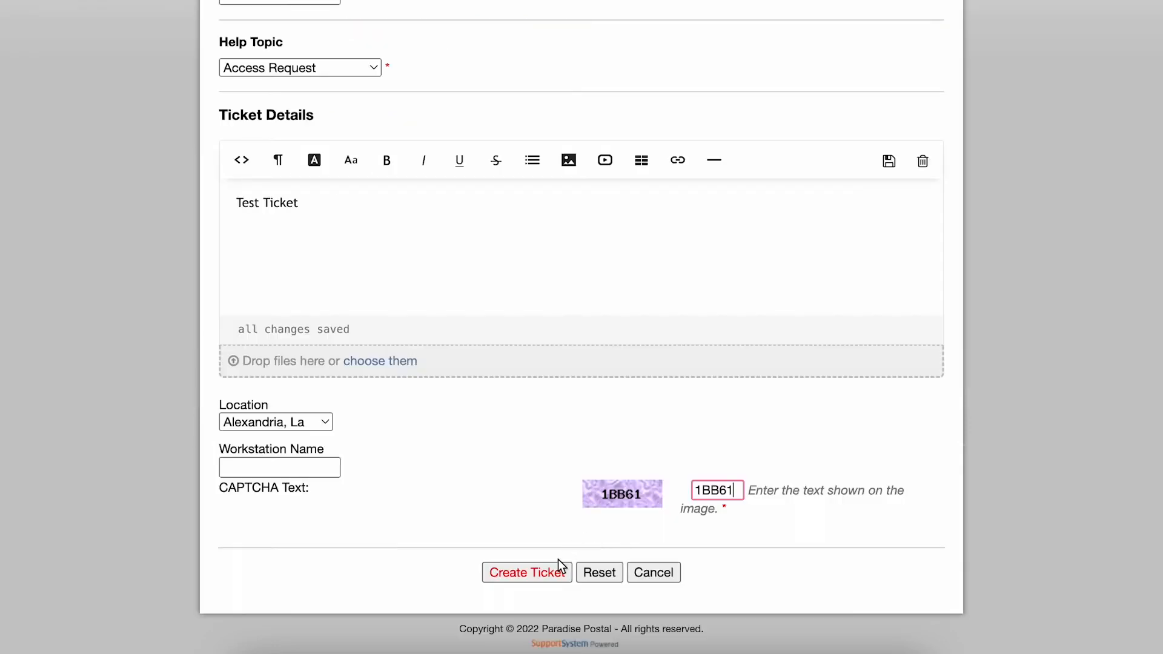
{"action": "left_click", "coordinate": [549, 581]}
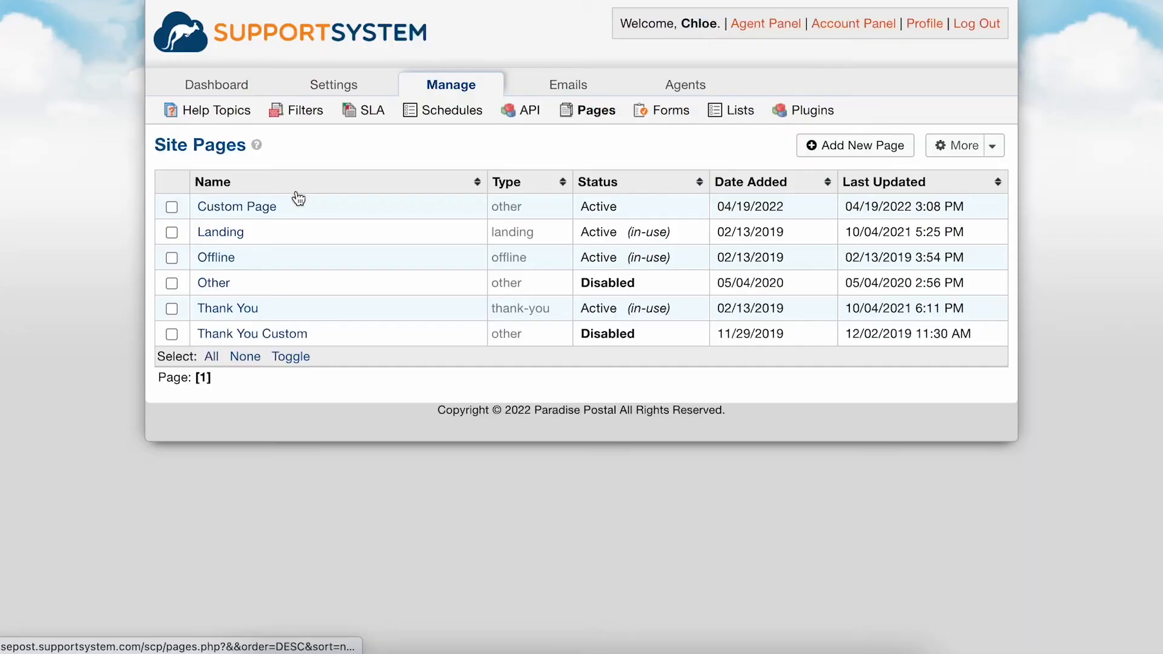
- Review the Custom Page and Offline entries in the site pages
{"action": "left_click", "coordinate": [267, 208]}
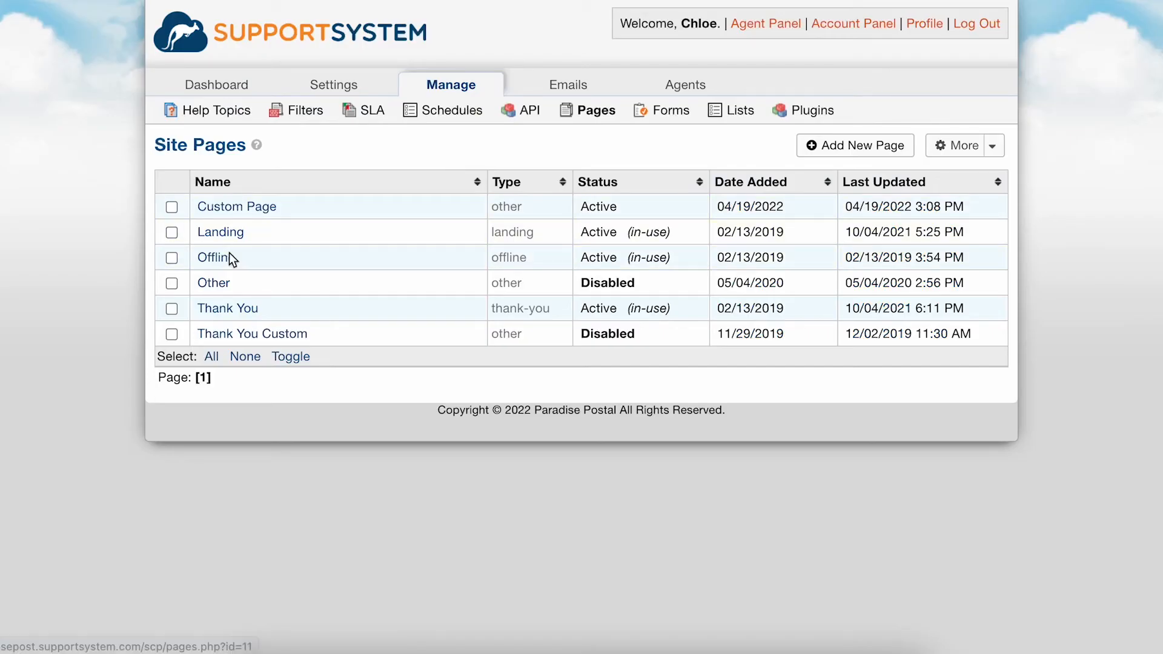
{"action": "left_click", "coordinate": [229, 253]}
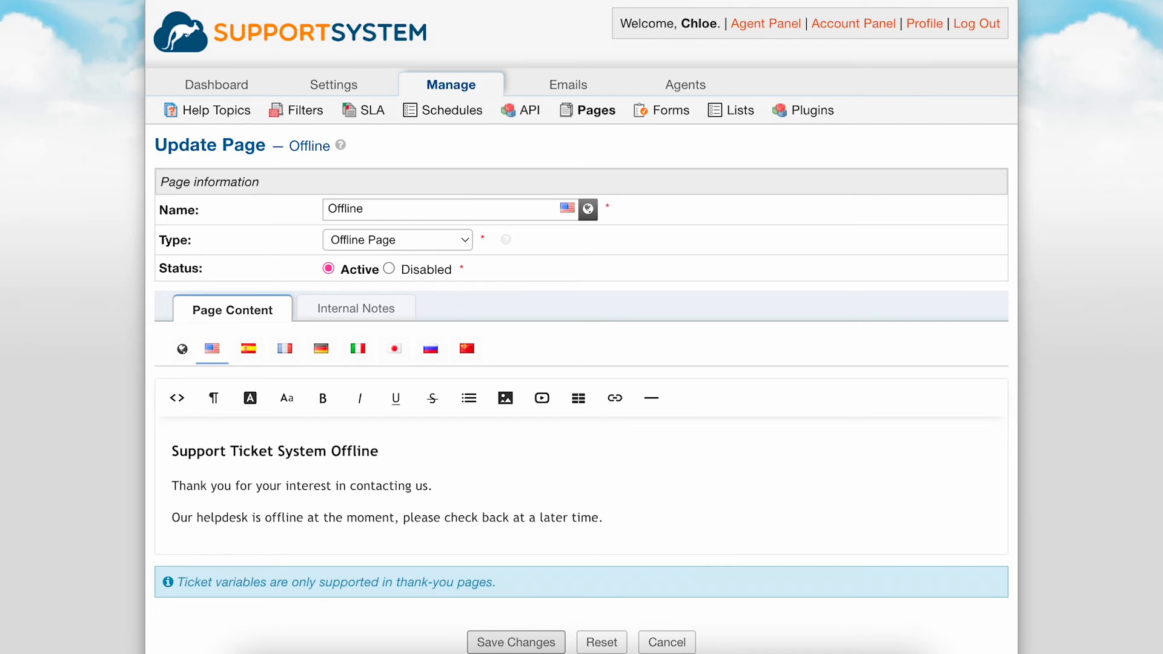
- Review the Task Details form among the custom forms and its fields in the Agent Panel's New Task dialog
{"action": "left_click", "coordinate": [666, 110]}
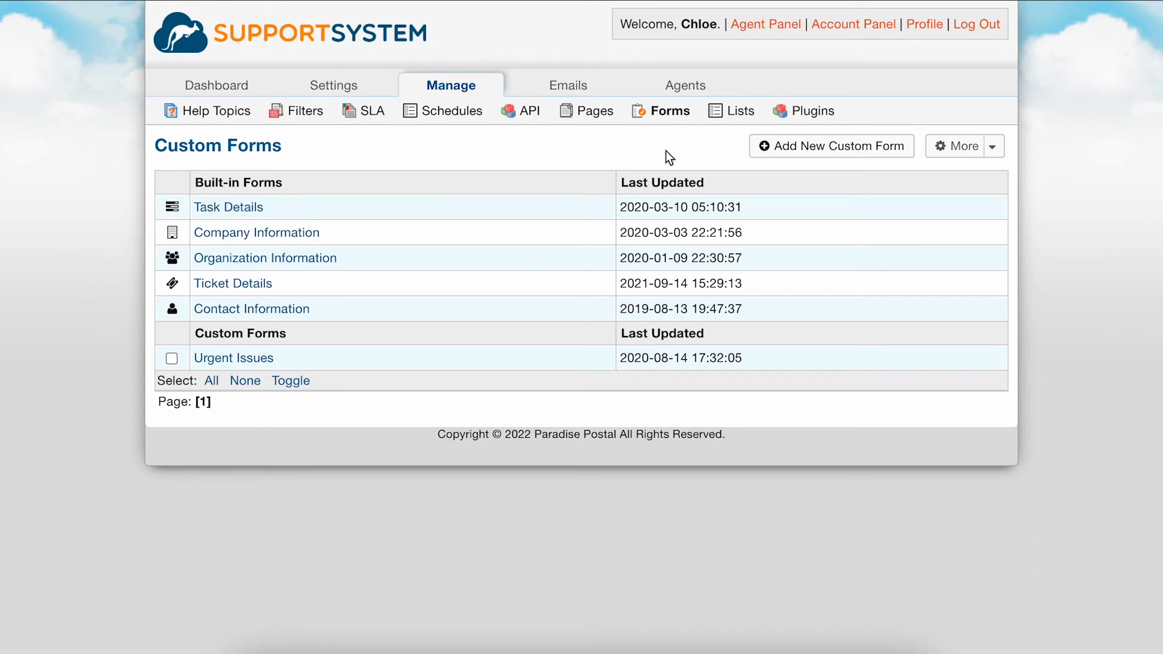
{"action": "left_click", "coordinate": [294, 309]}
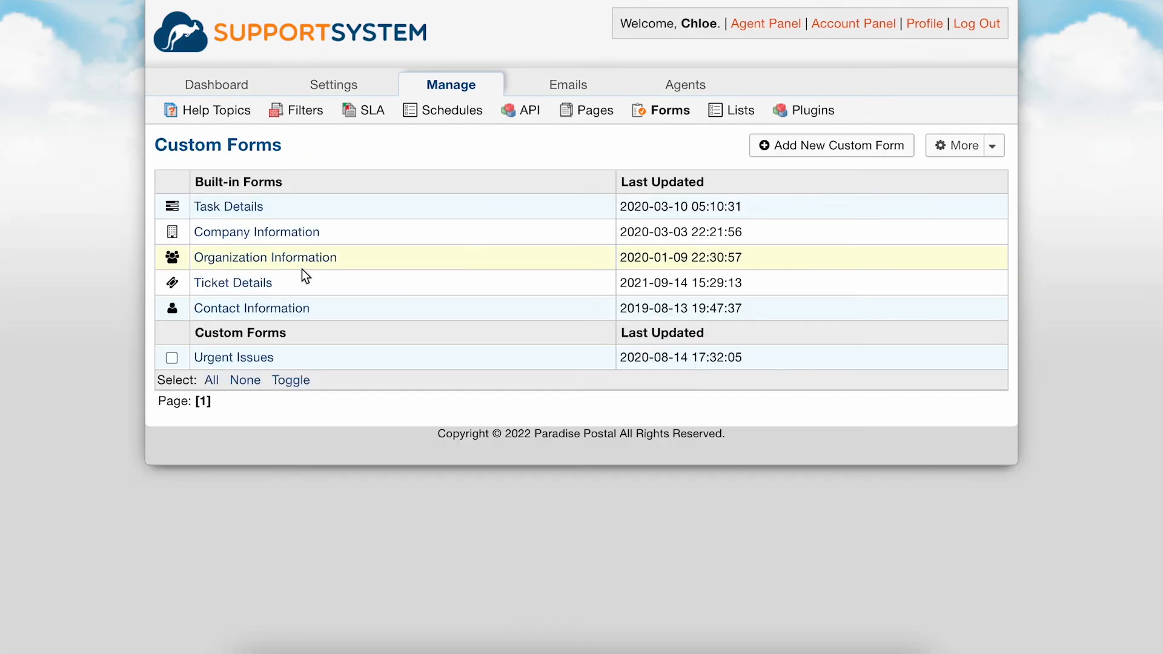
{"action": "left_click", "coordinate": [254, 212]}
{"action": "scroll", "coordinate": [327, 441], "scroll_direction": "down", "scroll_amount": 4}
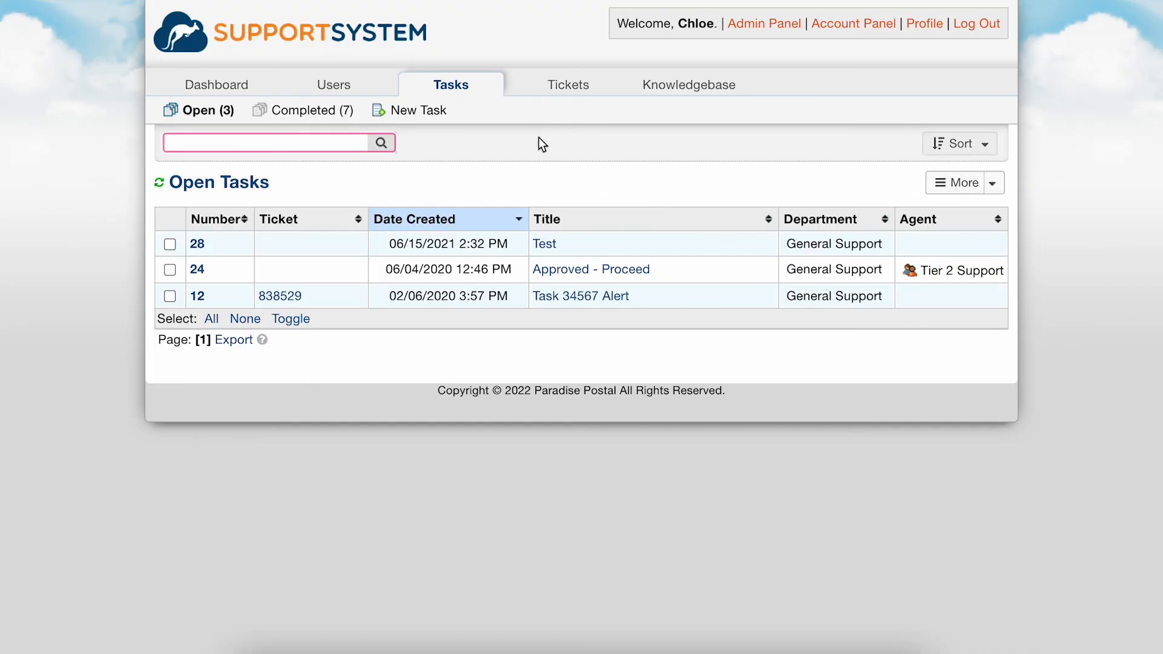
{"action": "left_click", "coordinate": [418, 112]}
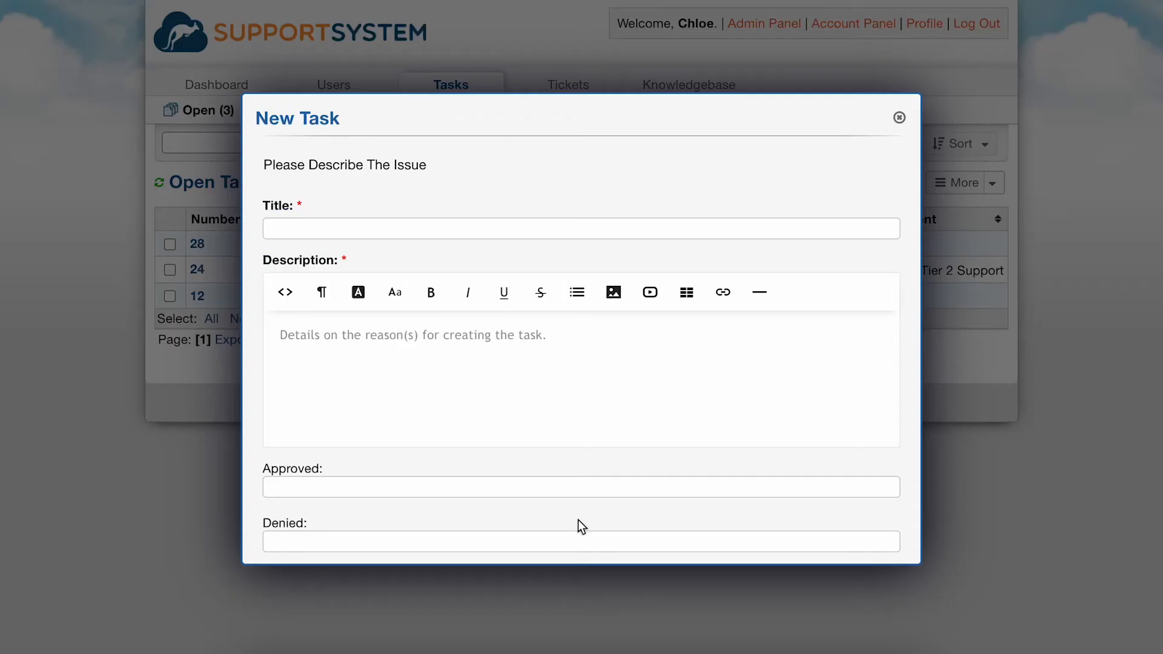
{"action": "scroll", "coordinate": [578, 524], "scroll_direction": "down", "scroll_amount": 5}
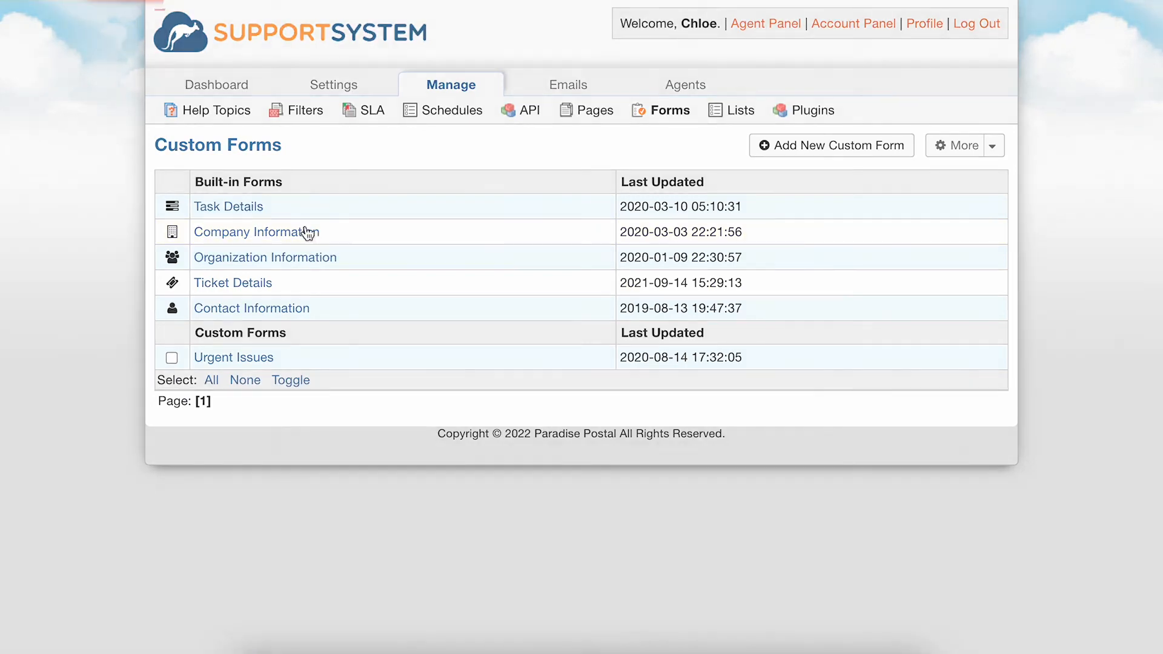
- Review the fields of the built-in Company Information form
{"action": "left_click", "coordinate": [307, 234]}
{"action": "scroll", "coordinate": [308, 233], "scroll_direction": "down", "scroll_amount": 2}
{"action": "scroll", "coordinate": [307, 233], "scroll_direction": "down", "scroll_amount": 1}
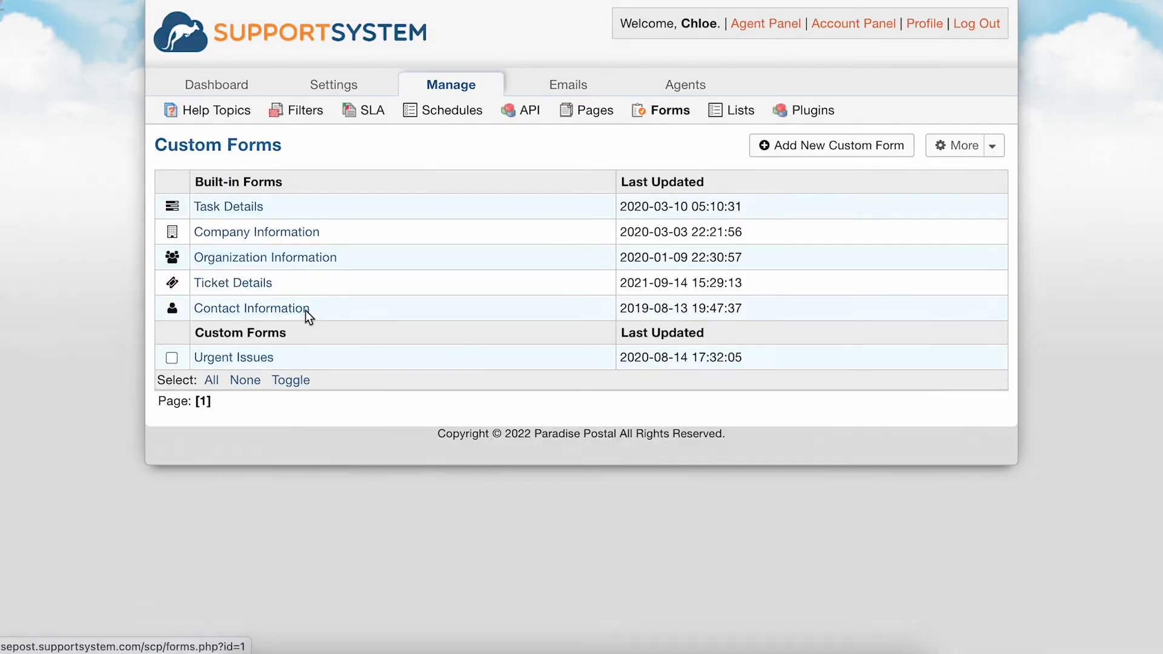
- Review the built-in Contact Information form and open the SupportSystem Customer Care user's details
{"action": "left_click", "coordinate": [306, 313]}
{"action": "scroll", "coordinate": [309, 316], "scroll_direction": "down", "scroll_amount": 1}
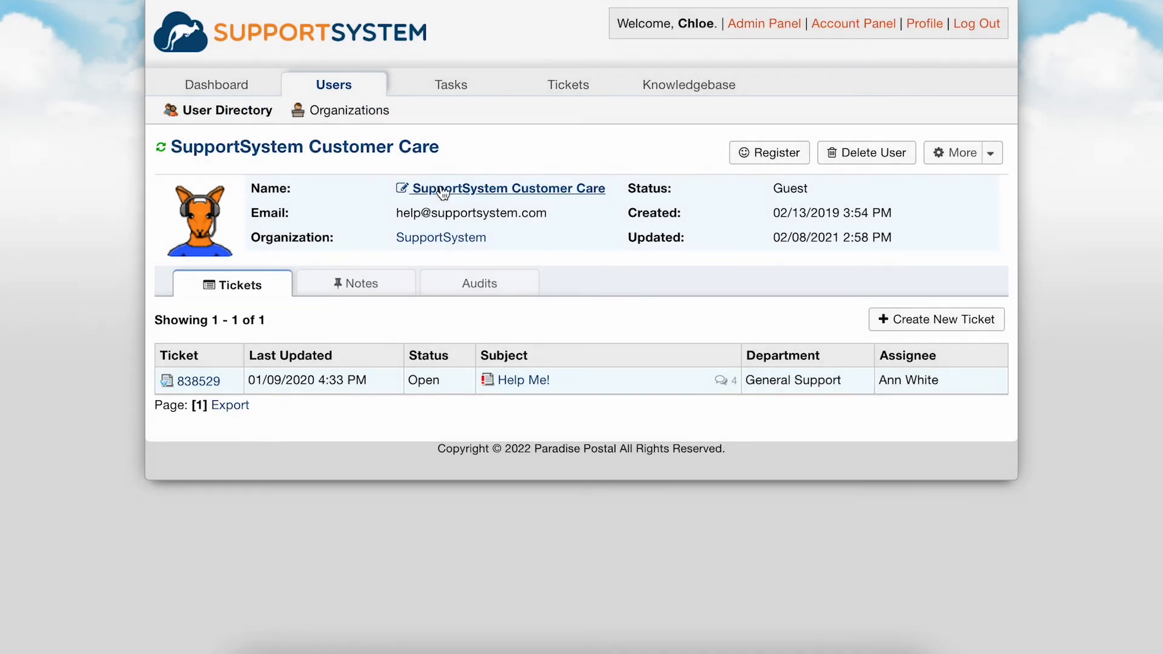
{"action": "left_click", "coordinate": [441, 189]}
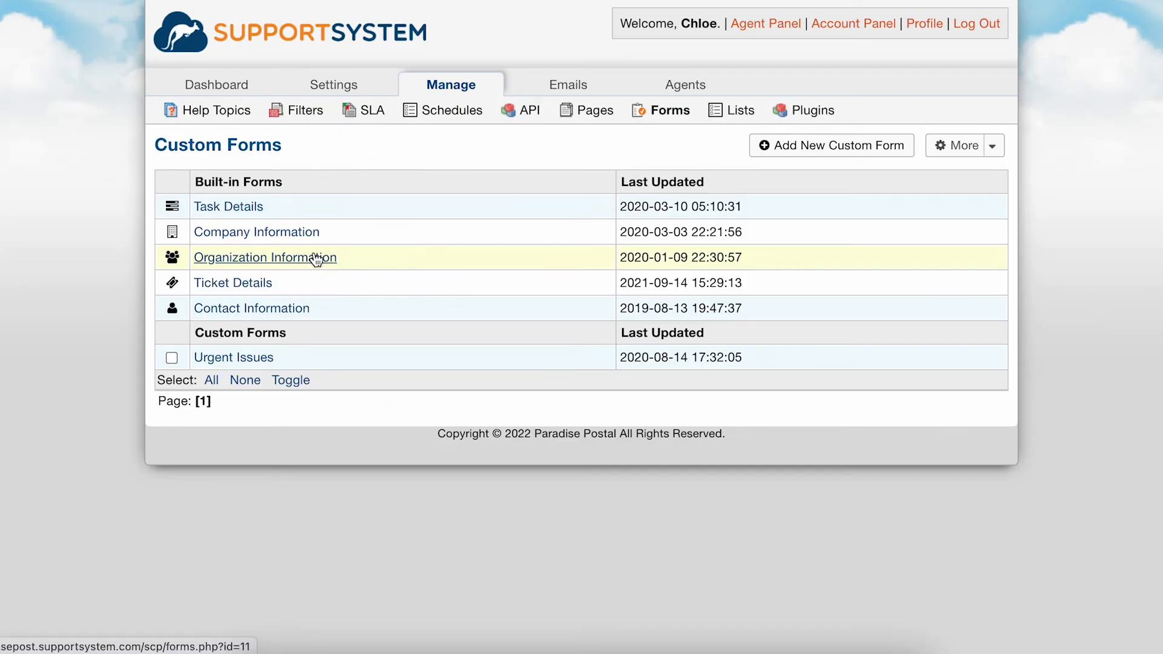
- Review the Organization Information form and the osTicket organization's fields, including its Location choices, leaving the organization unedited
{"action": "left_click", "coordinate": [316, 259]}
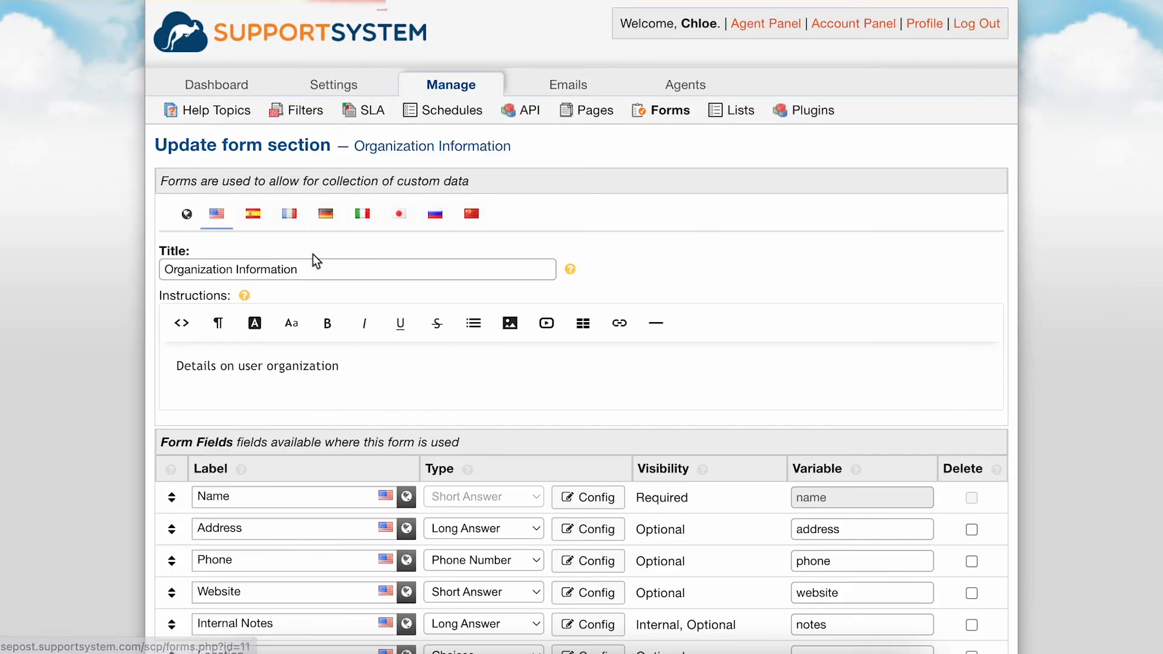
{"action": "scroll", "coordinate": [312, 254], "scroll_direction": "down", "scroll_amount": 3}
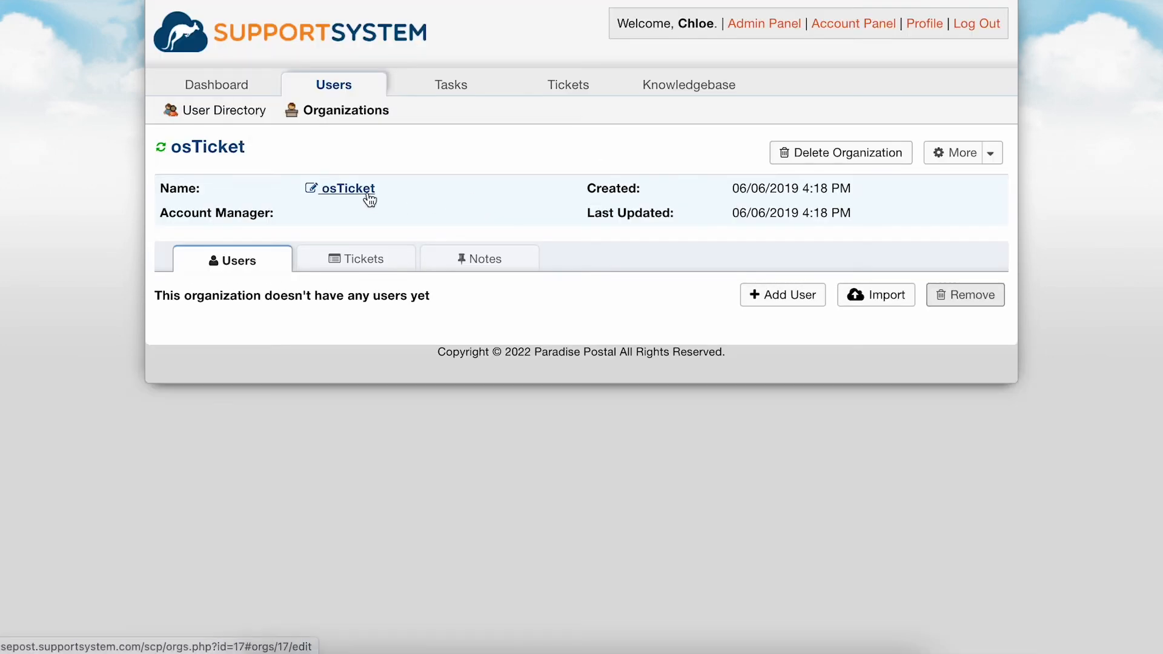
{"action": "left_click", "coordinate": [363, 190]}
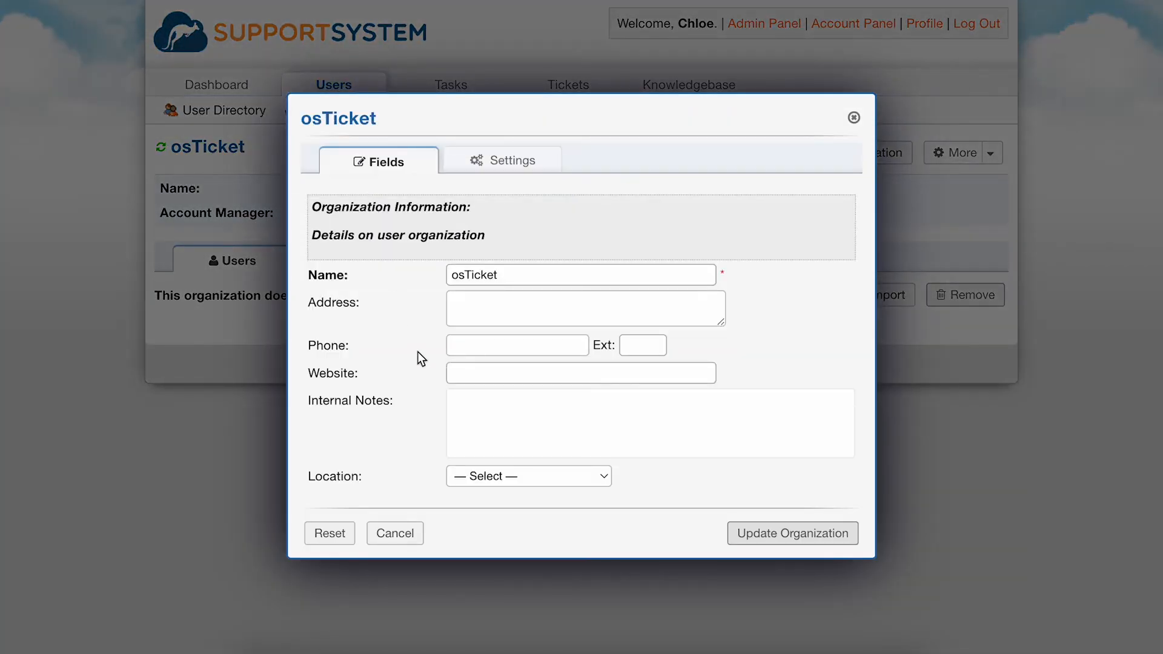
{"action": "left_click", "coordinate": [480, 485]}
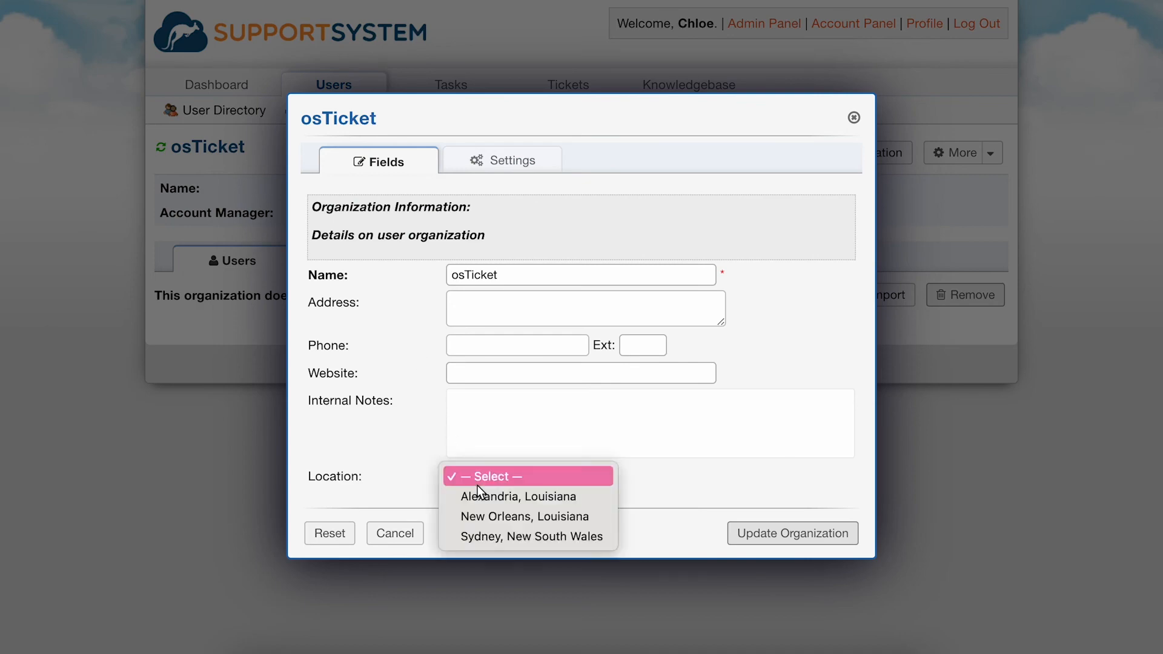
{"action": "left_click", "coordinate": [478, 485]}
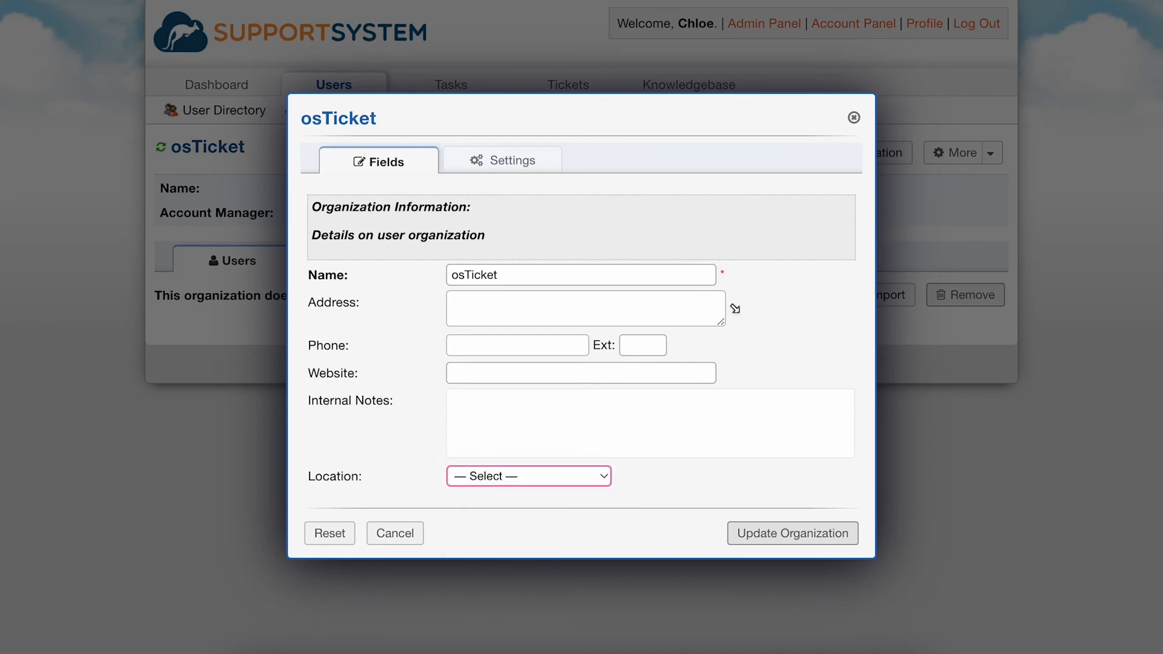
{"action": "left_click", "coordinate": [853, 121]}
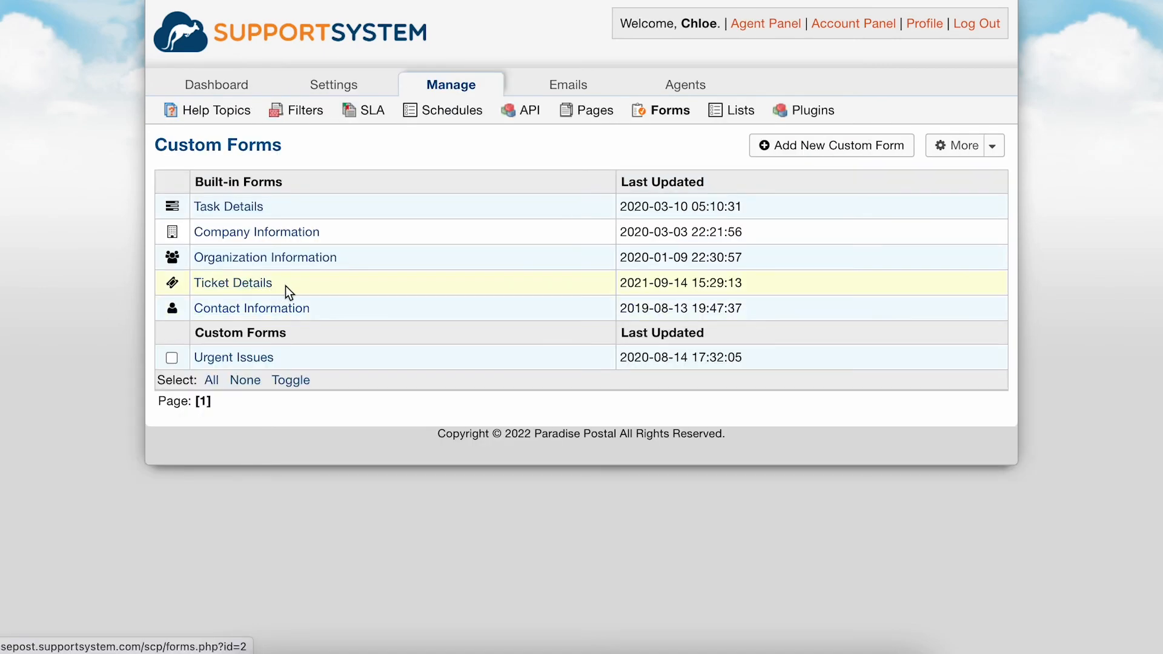
- Review the Ticket Details form and where its fields appear in the client portal and Agent Panel new ticket forms
{"action": "left_click", "coordinate": [257, 284]}
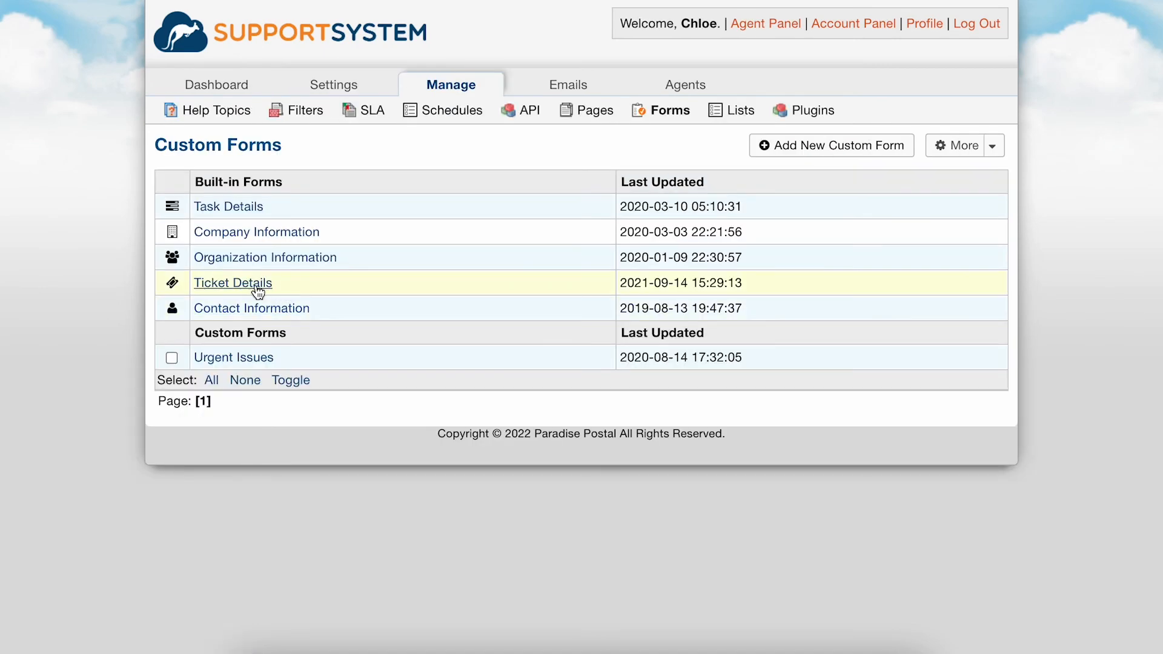
{"action": "scroll", "coordinate": [256, 289], "scroll_direction": "down", "scroll_amount": 3}
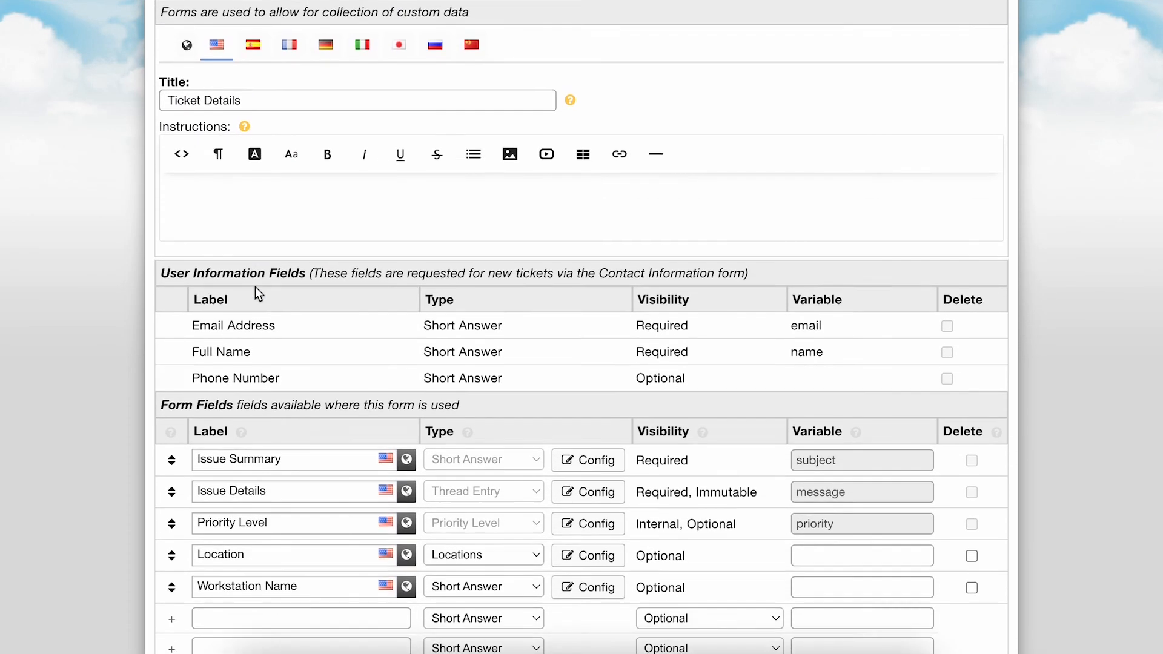
{"action": "scroll", "coordinate": [256, 293], "scroll_direction": "down", "scroll_amount": 1}
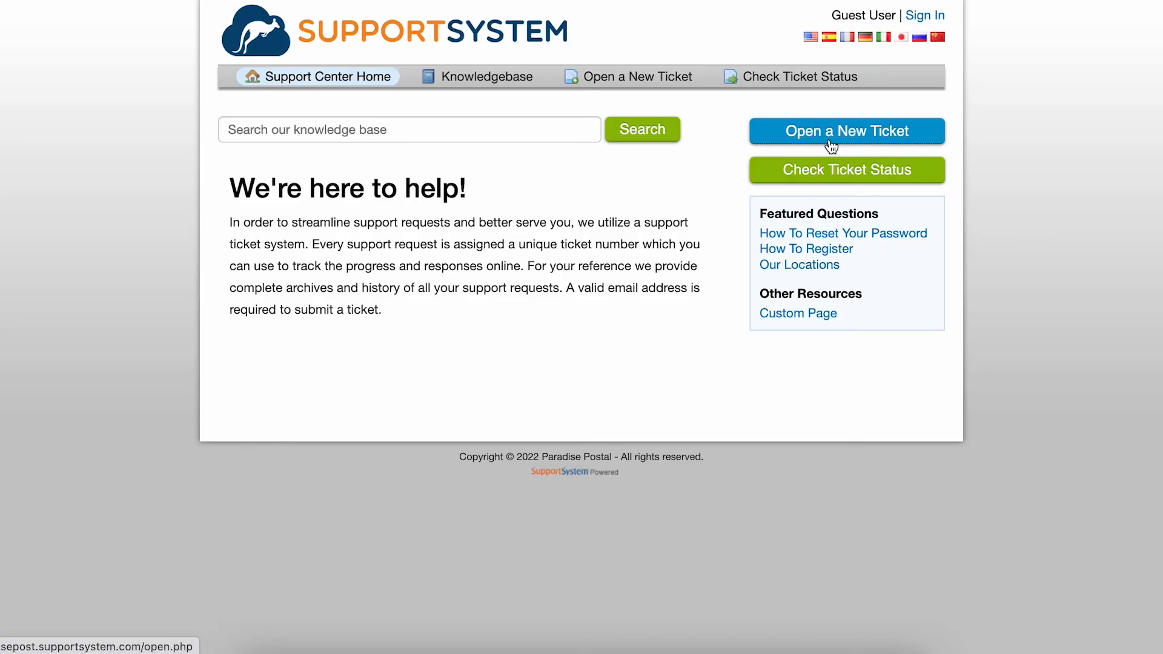
{"action": "left_click", "coordinate": [844, 135]}
{"action": "scroll", "coordinate": [487, 276], "scroll_direction": "down", "scroll_amount": 4}
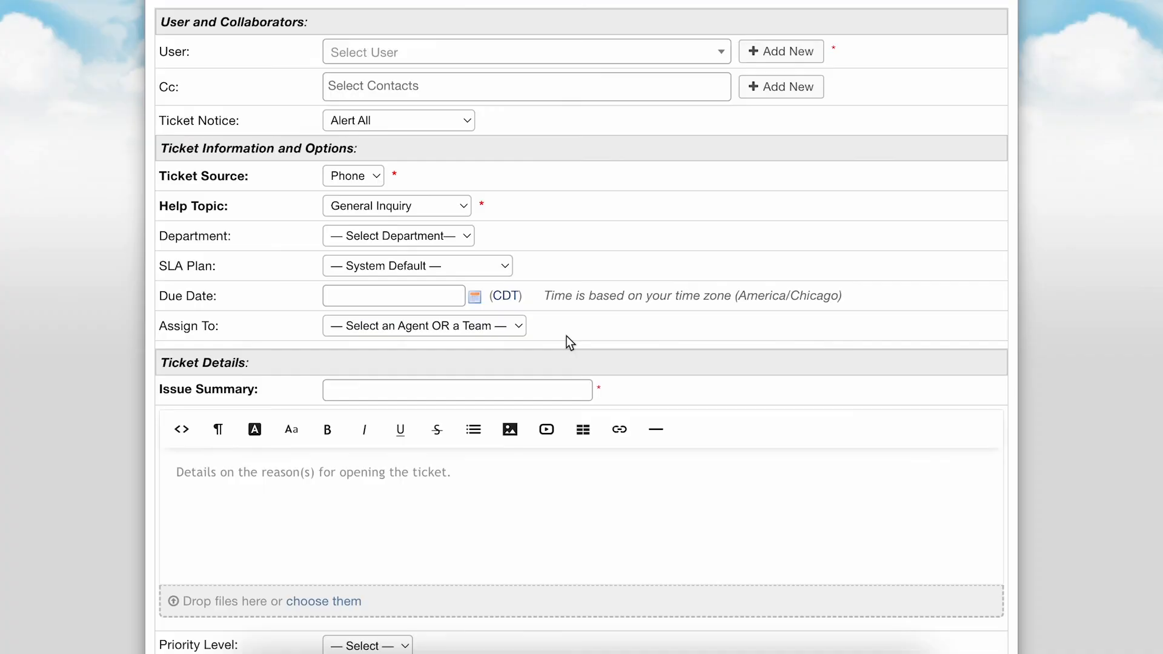
{"action": "scroll", "coordinate": [566, 336], "scroll_direction": "down", "scroll_amount": 3}
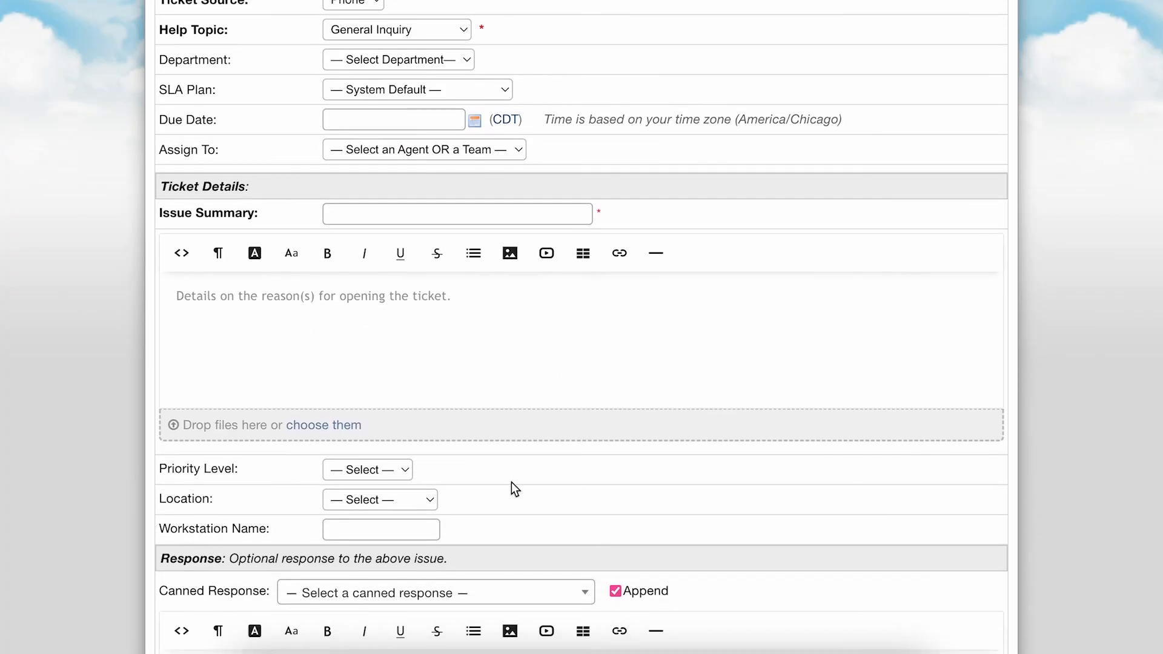
{"action": "scroll", "coordinate": [498, 520], "scroll_direction": "down", "scroll_amount": 3}
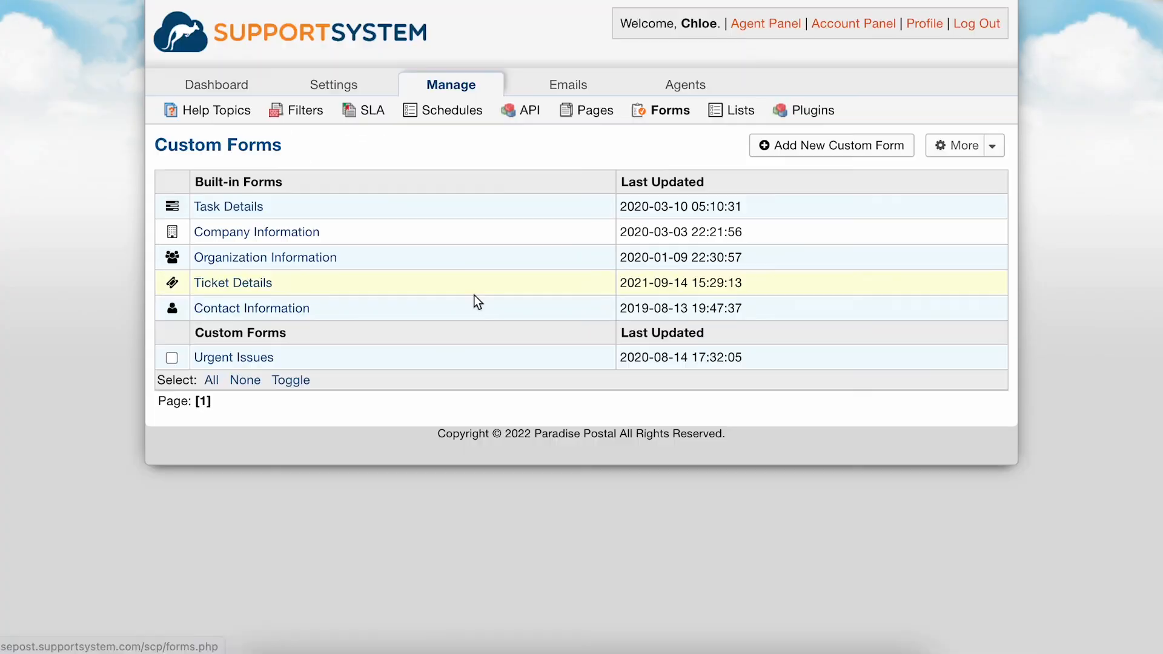
- Review the Urgent Issues custom form and its Service Needed By field
{"action": "left_click", "coordinate": [263, 360]}
{"action": "scroll", "coordinate": [260, 360], "scroll_direction": "down", "scroll_amount": 2}
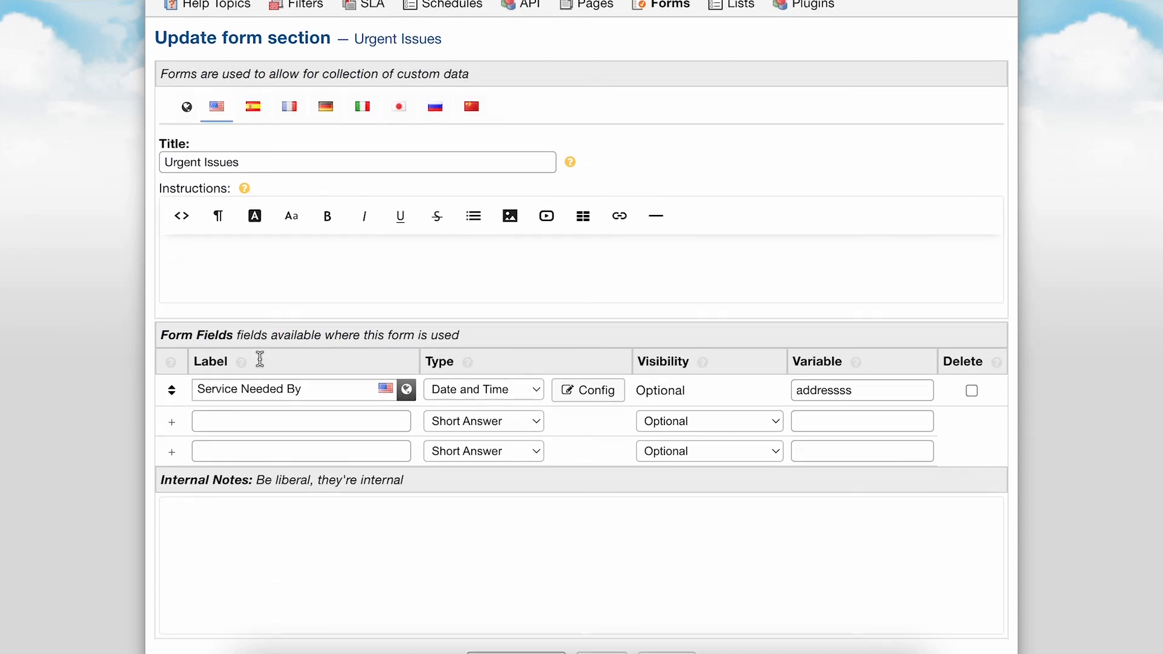
{"action": "scroll", "coordinate": [260, 360], "scroll_direction": "down", "scroll_amount": 1}
{"action": "scroll", "coordinate": [260, 360], "scroll_direction": "up", "scroll_amount": 3}
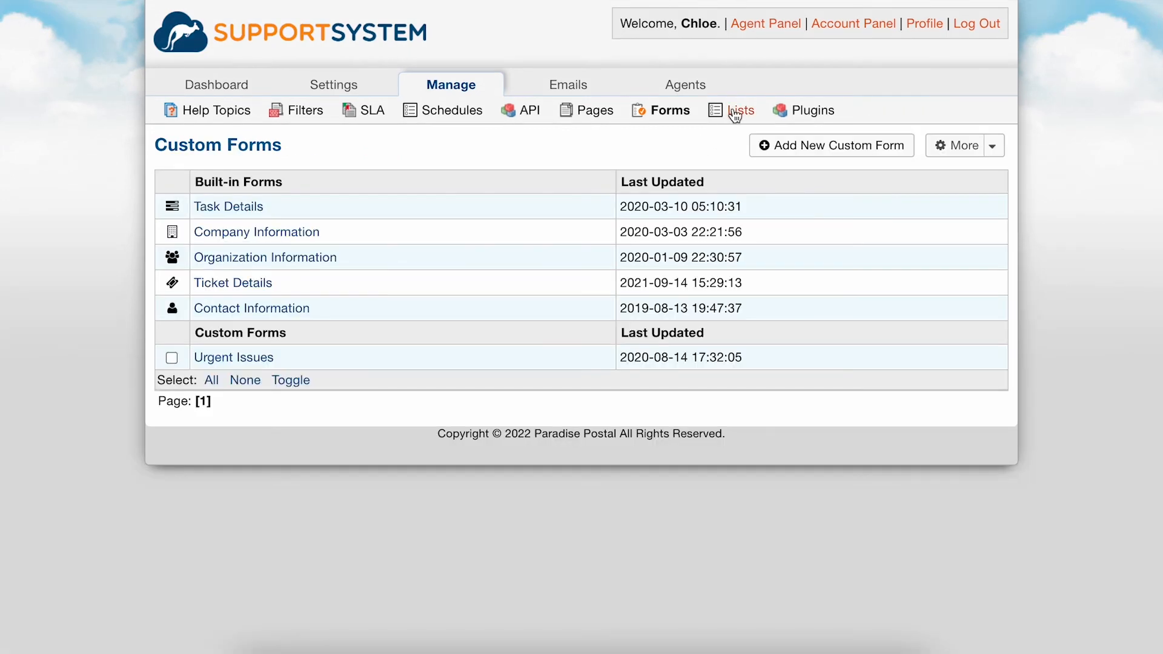
- Open the custom lists and check the Location choices on the client portal's new ticket form
{"action": "left_click", "coordinate": [736, 111]}
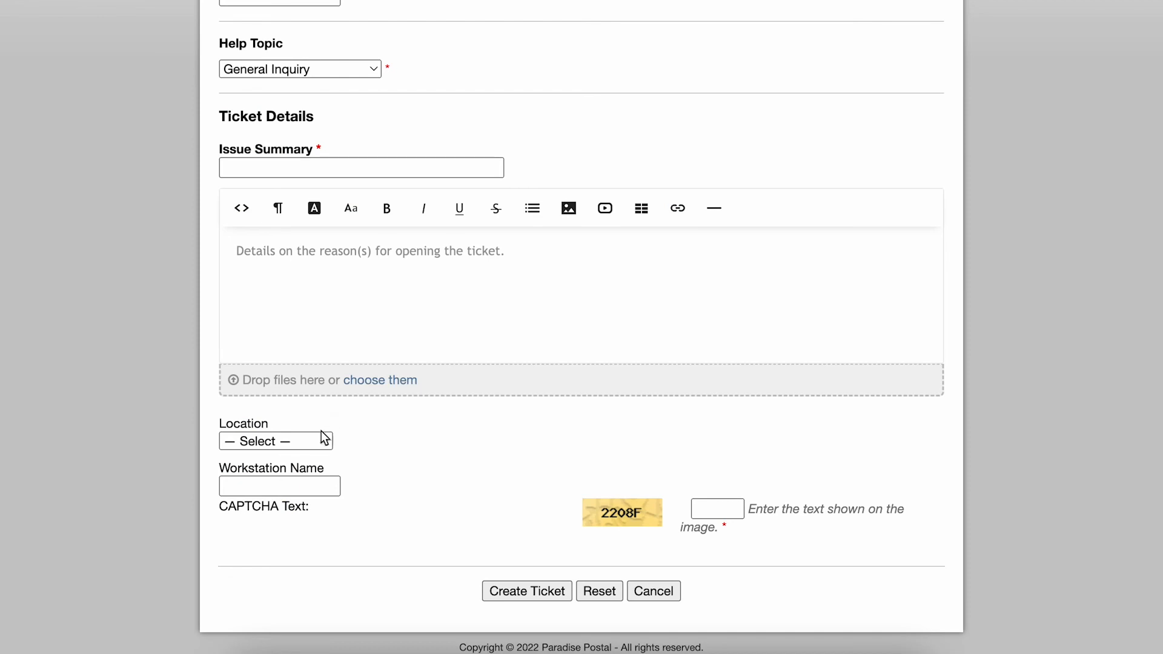
{"action": "left_click", "coordinate": [321, 441]}
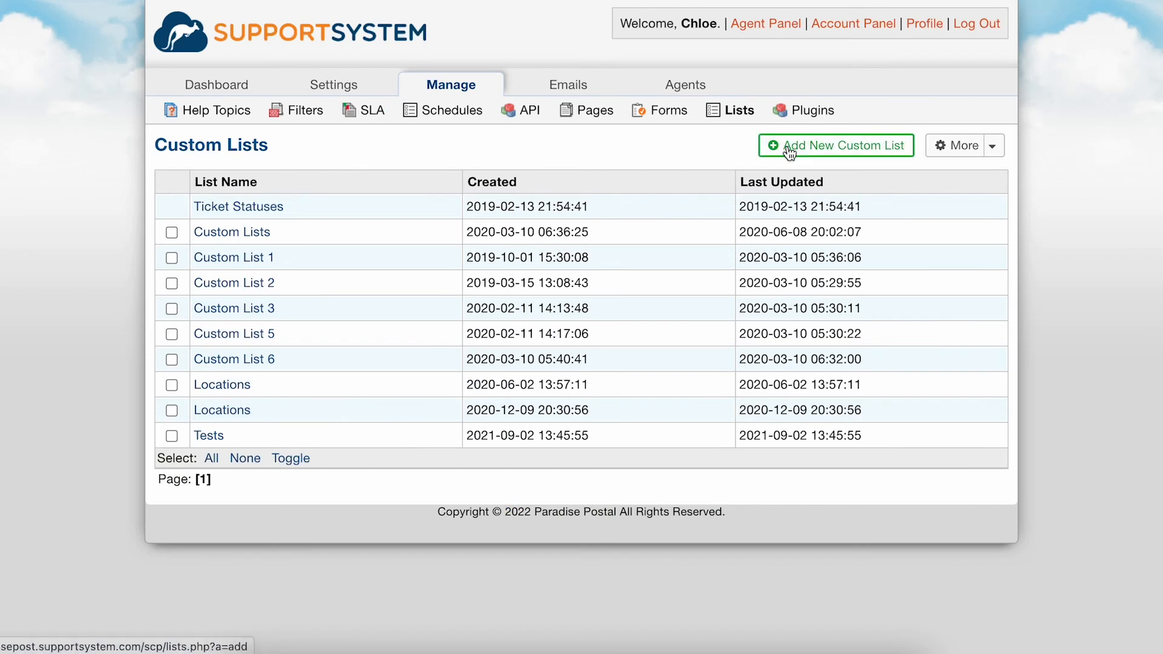
- Save the Location custom list with the Shreveport, La item and select that location on the client portal's new ticket form
{"action": "left_click", "coordinate": [778, 148]}
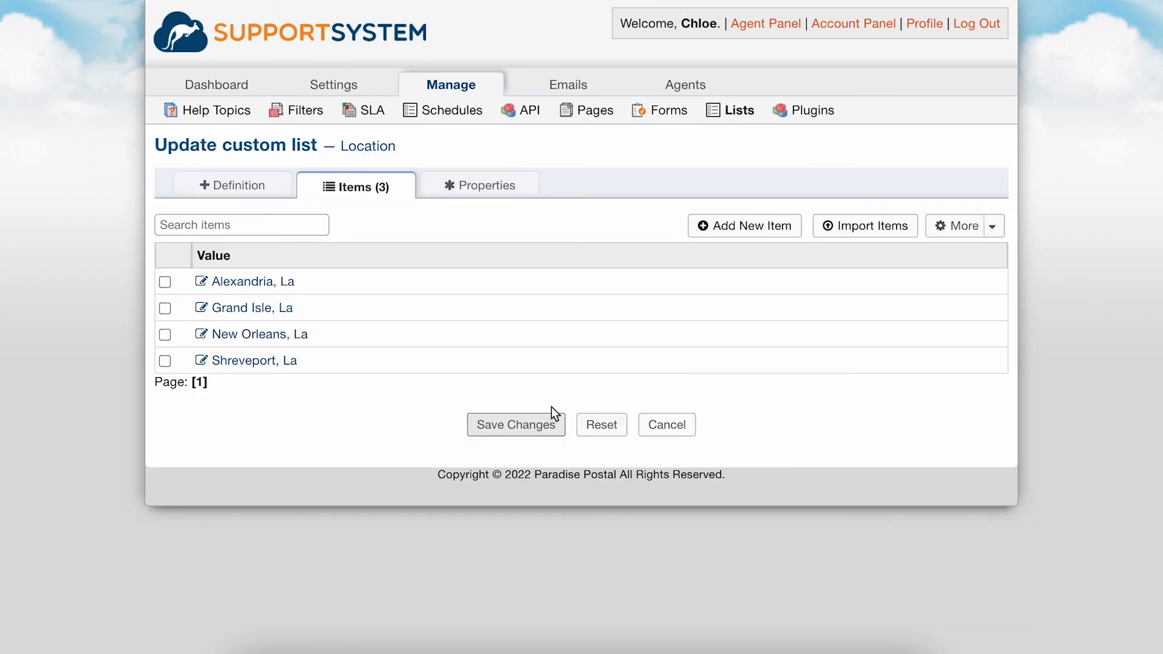
{"action": "left_click", "coordinate": [545, 418]}
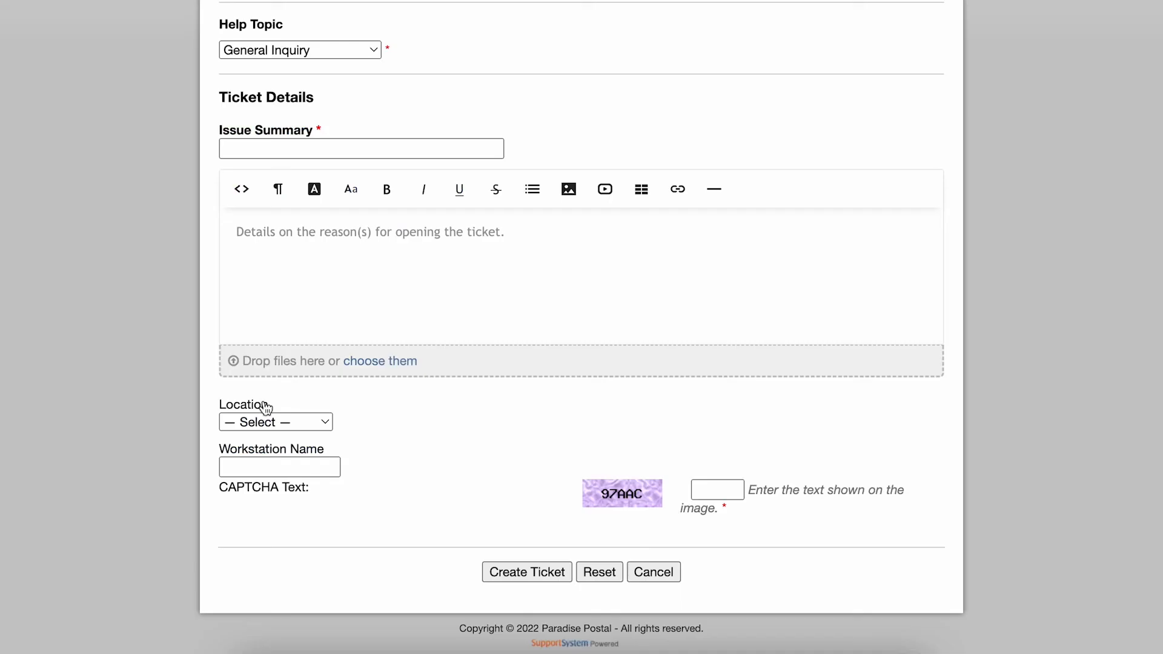
{"action": "left_click", "coordinate": [264, 423]}
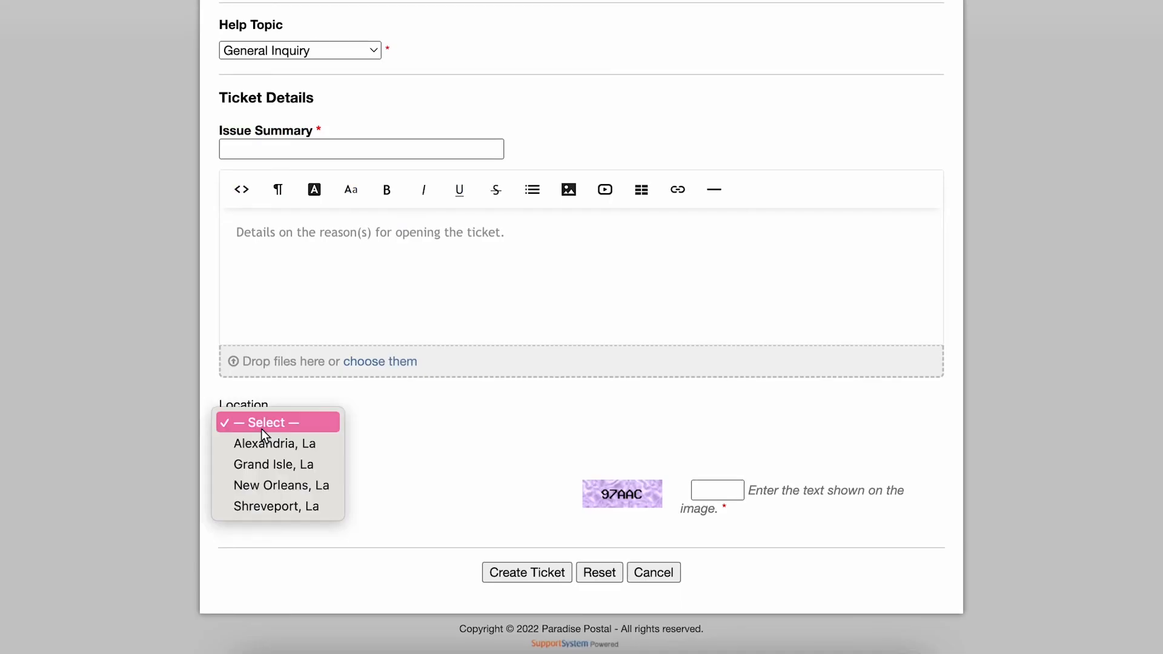
{"action": "left_click", "coordinate": [289, 505]}
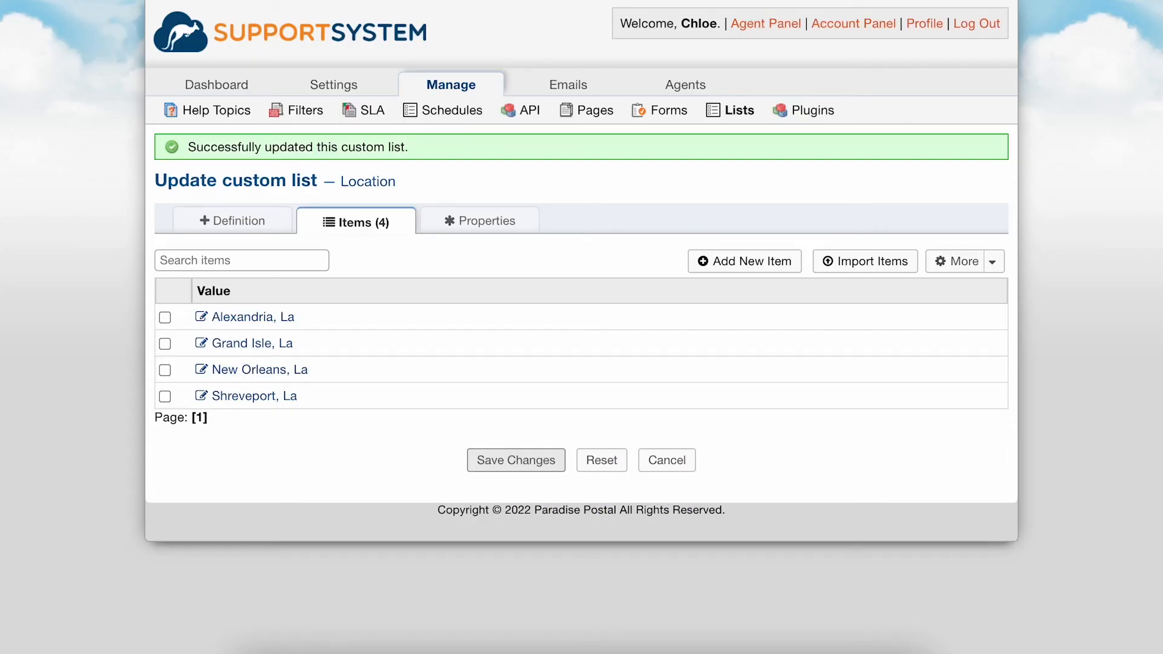
- Review the Ticket Statuses list and the state options of its Answered item, closing the item without changes
{"action": "left_click", "coordinate": [743, 118]}
{"action": "left_click", "coordinate": [264, 207]}
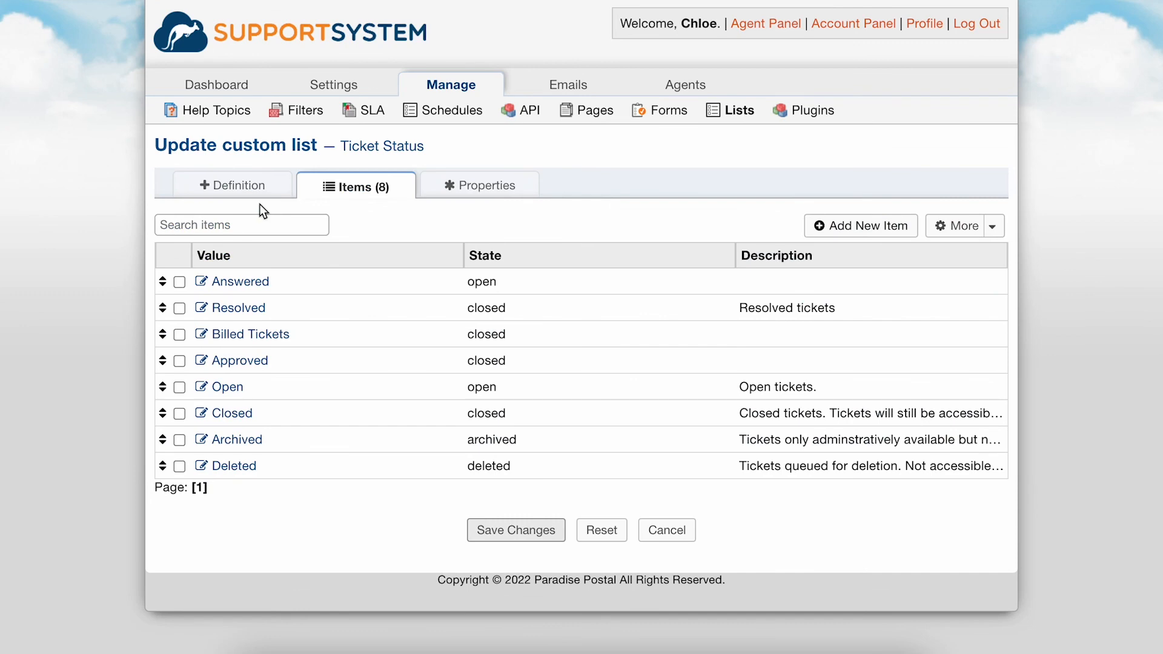
{"action": "left_click", "coordinate": [263, 282]}
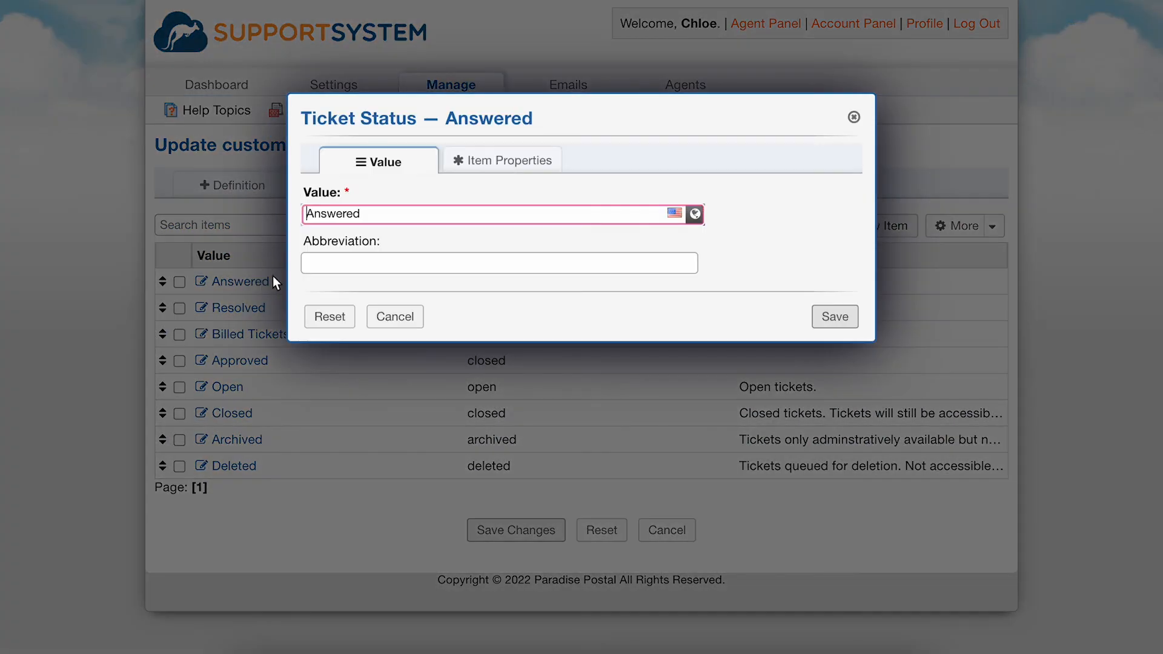
{"action": "left_click", "coordinate": [473, 159]}
{"action": "left_click", "coordinate": [413, 212]}
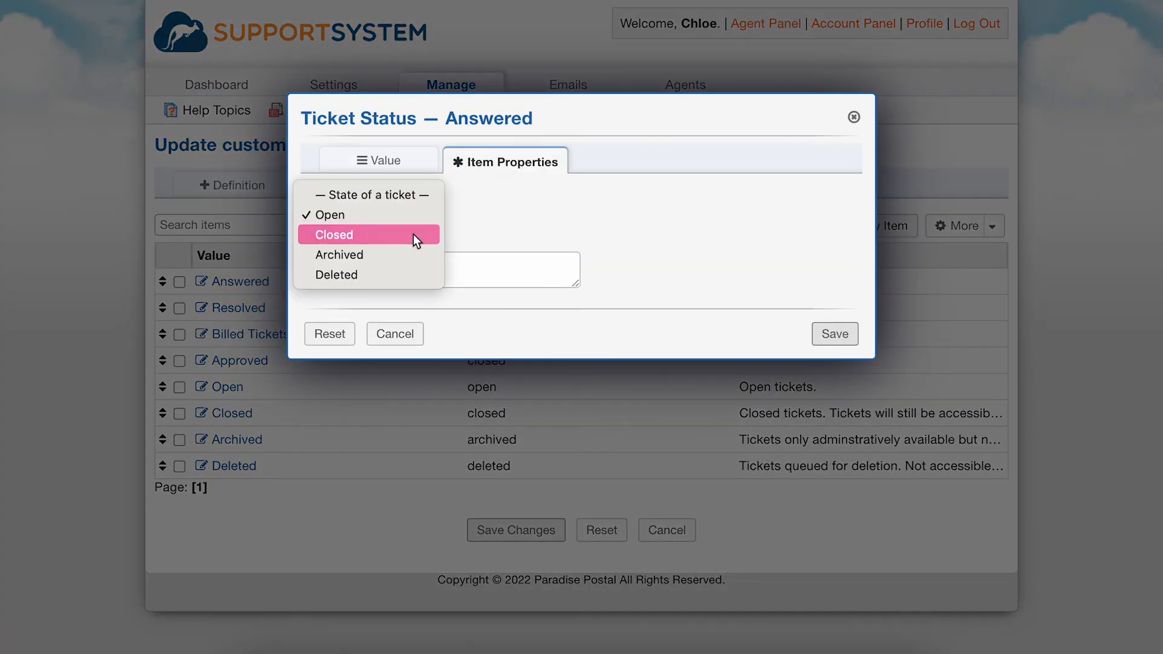
{"action": "left_click", "coordinate": [854, 117]}
{"action": "left_click", "coordinate": [854, 117]}
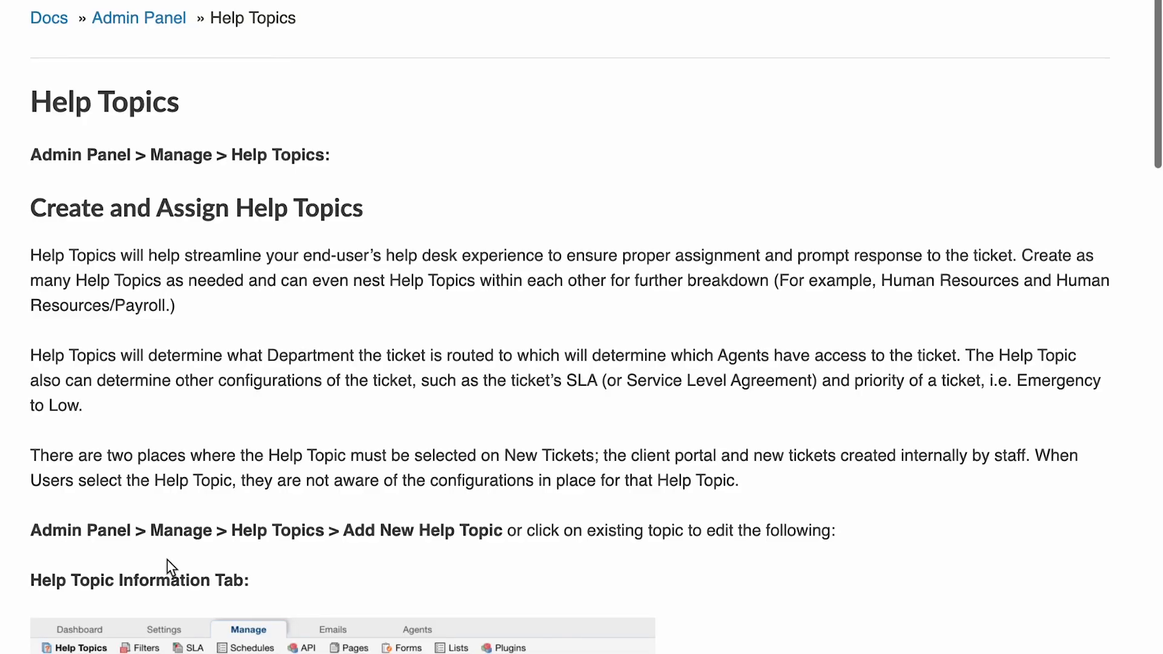
- Examine the Help Topics documentation page through its information, new ticket options and Forms tab sections
{"action": "scroll", "coordinate": [169, 563], "scroll_direction": "down", "scroll_amount": 9}
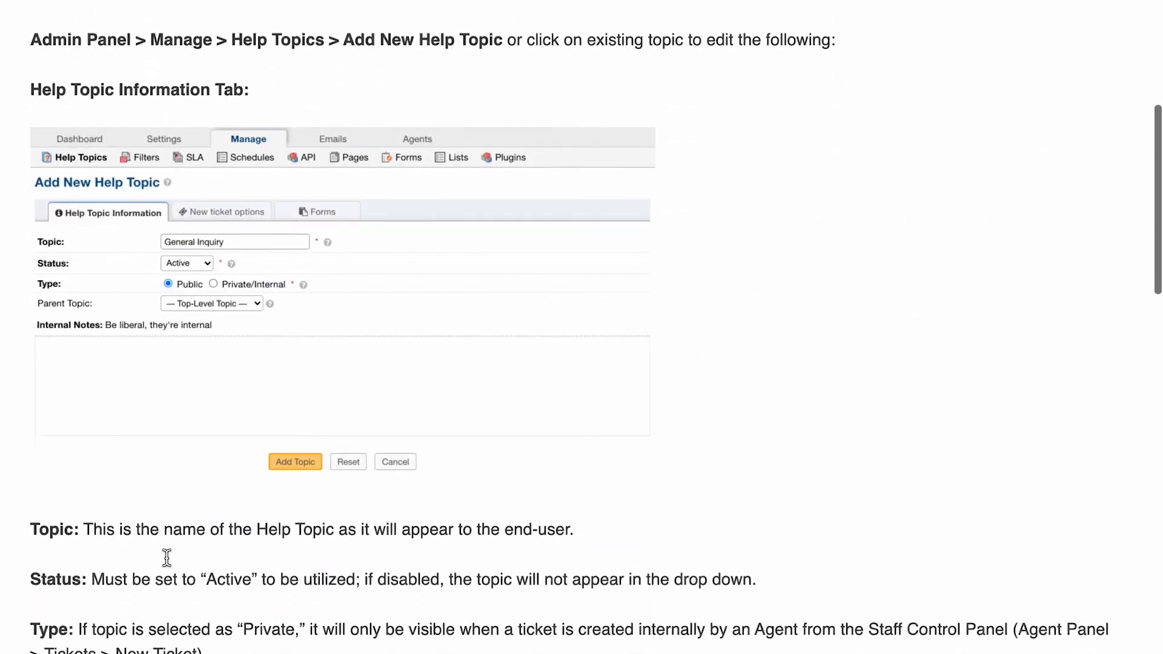
{"action": "scroll", "coordinate": [166, 556], "scroll_direction": "down", "scroll_amount": 20}
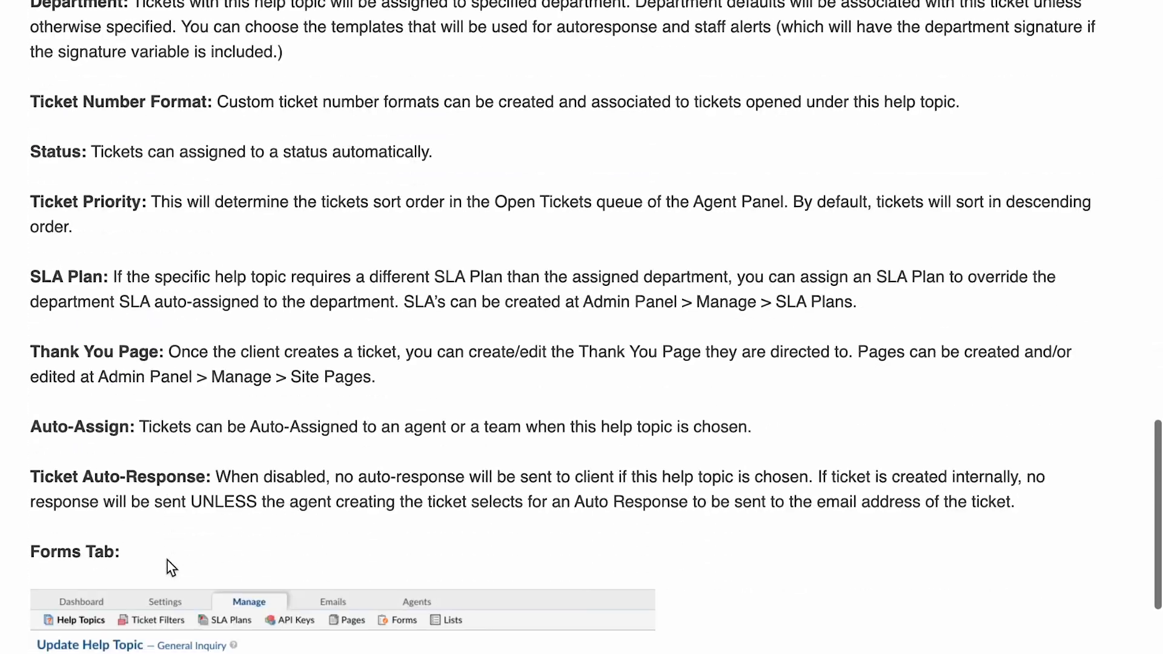